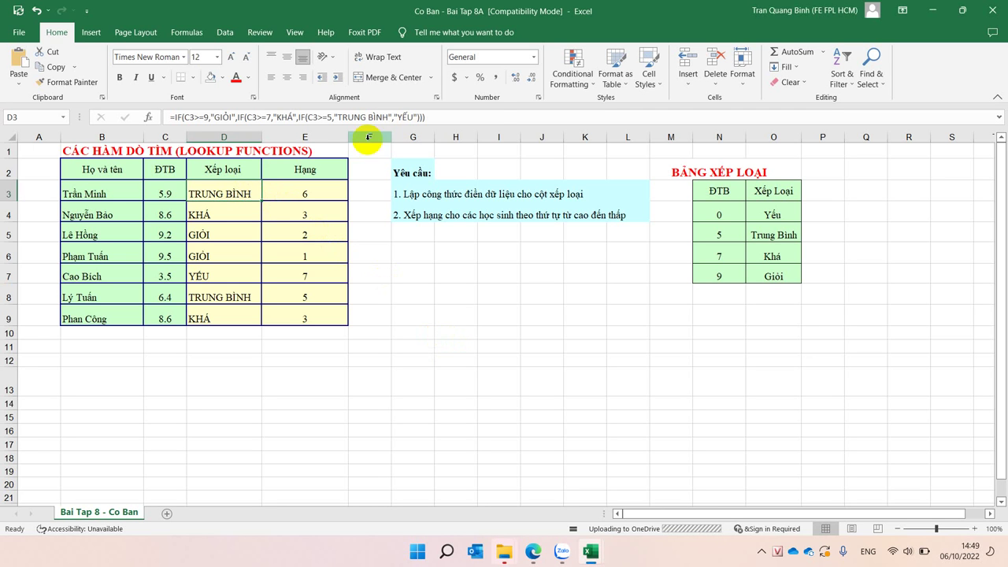
Review D3's nested IF formula and the BẢNG XẾP LOẠI table N3:O7, leaving D3 unchanged.
{"action": "left_click", "coordinate": [185, 113]}
{"action": "left_click_drag", "start_coordinate": [185, 113], "coordinate": [481, 118]}
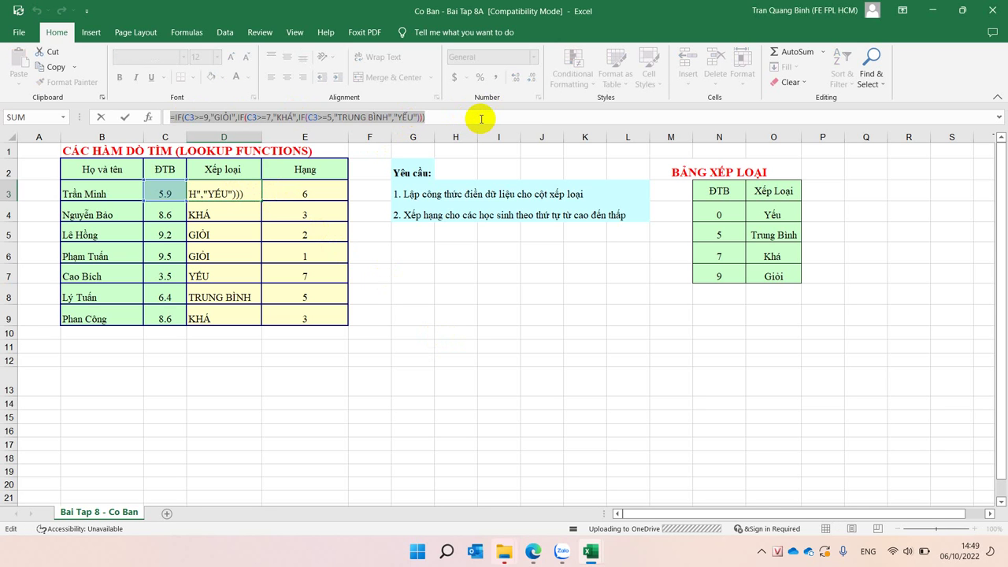
{"action": "key", "text": "Escape"}
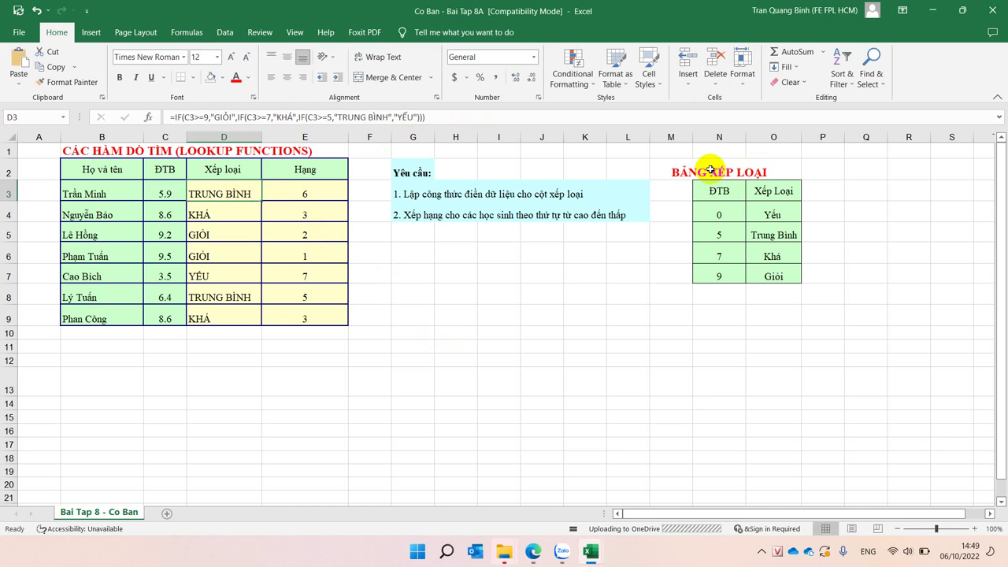
{"action": "mouse_move", "coordinate": [704, 169]}
{"action": "left_mouse_down"}
{"action": "mouse_move", "coordinate": [771, 235]}
{"action": "mouse_move", "coordinate": [773, 282]}
{"action": "left_mouse_up"}
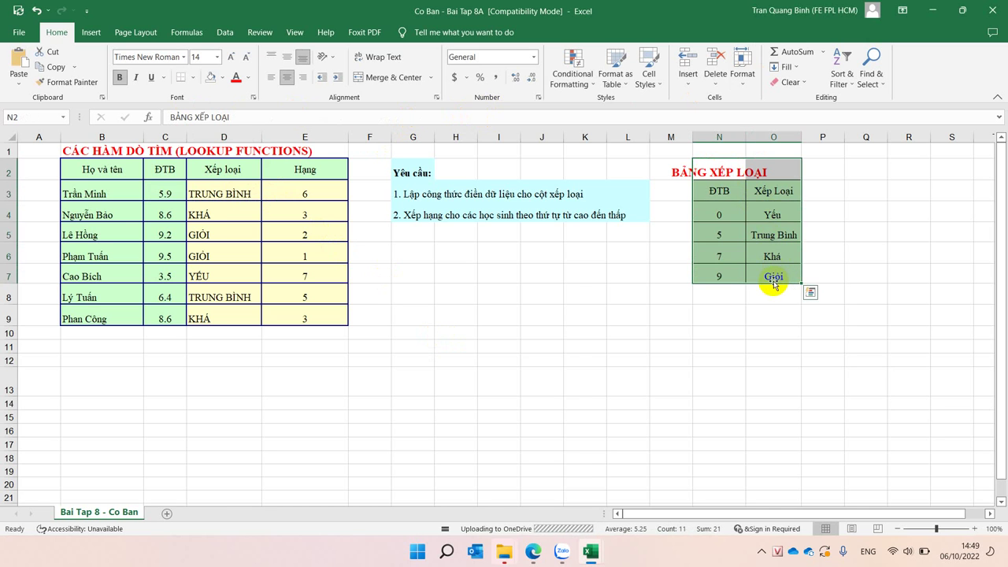
{"action": "left_click", "coordinate": [213, 202]}
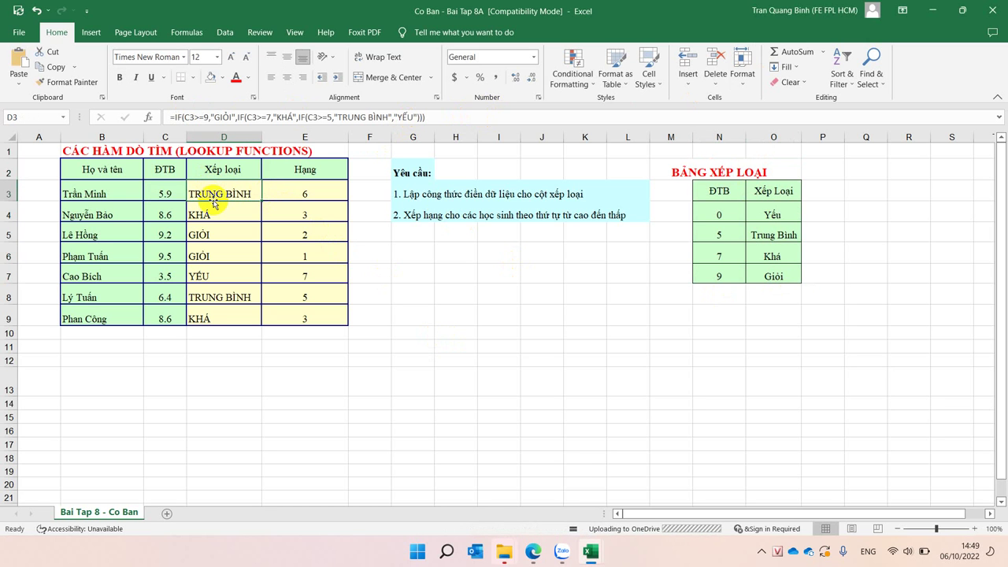
{"action": "left_click_drag", "start_coordinate": [736, 191], "coordinate": [762, 284]}
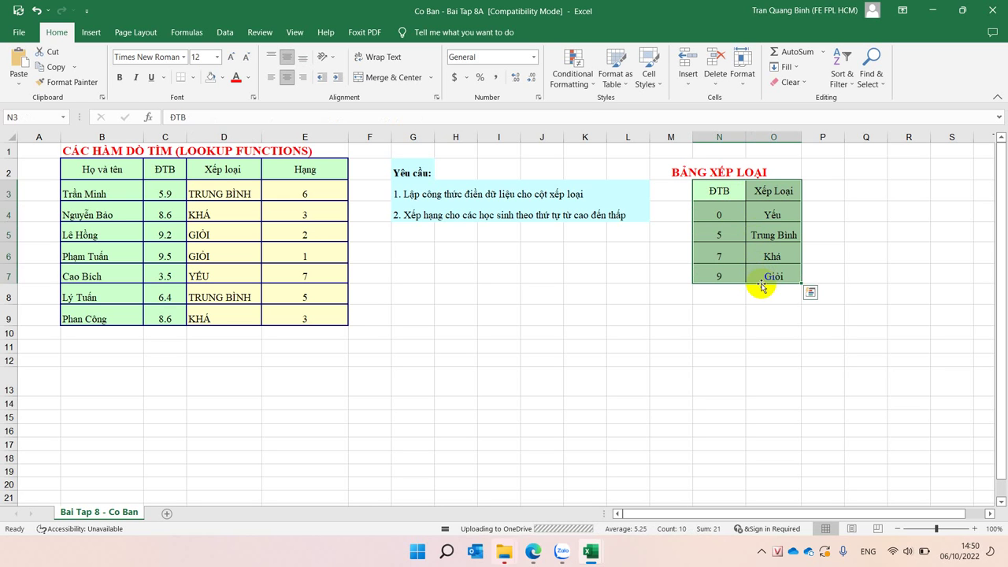
{"action": "left_click", "coordinate": [228, 191]}
{"action": "left_click", "coordinate": [450, 117]}
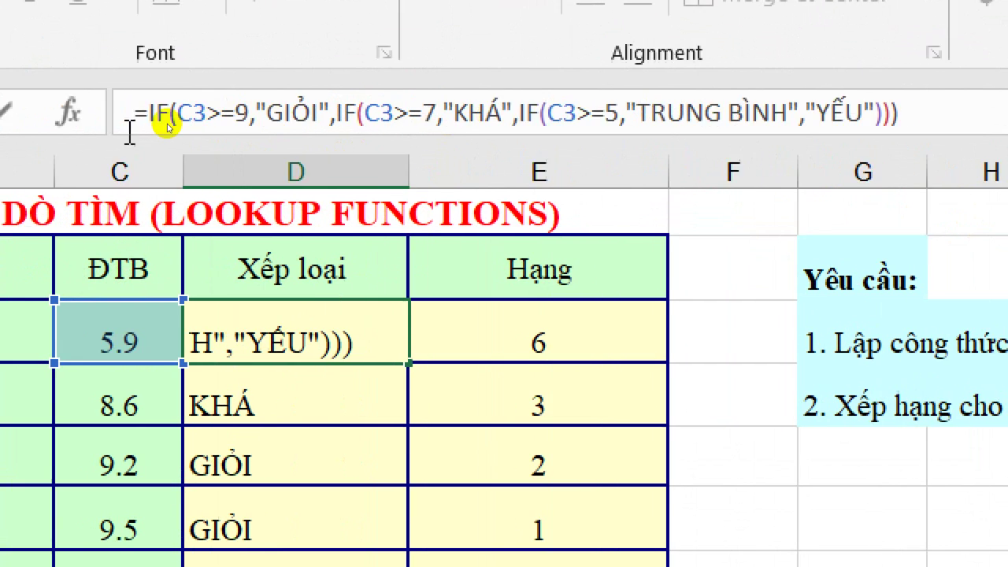
{"action": "left_click", "coordinate": [98, 114]}
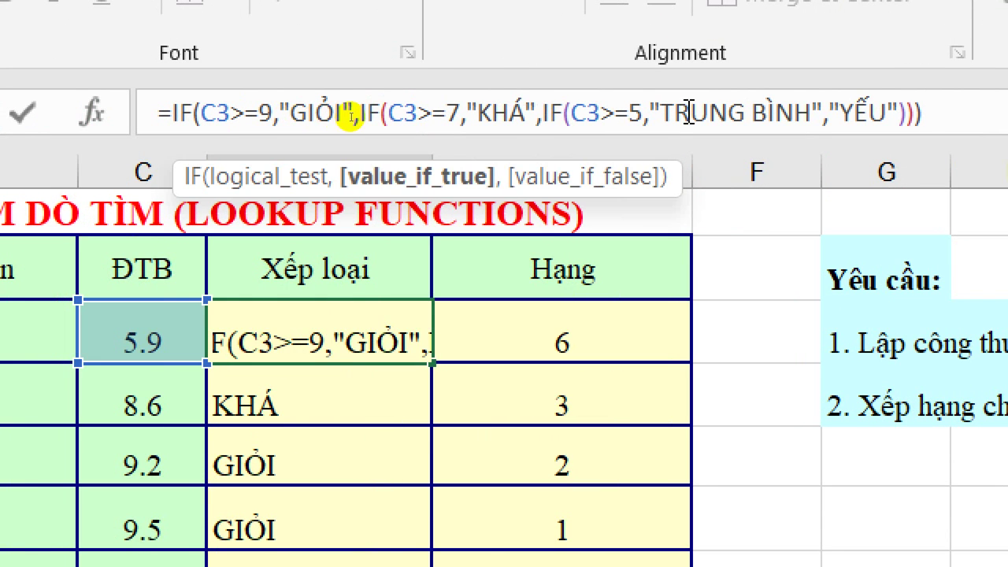
{"action": "left_click", "coordinate": [885, 103]}
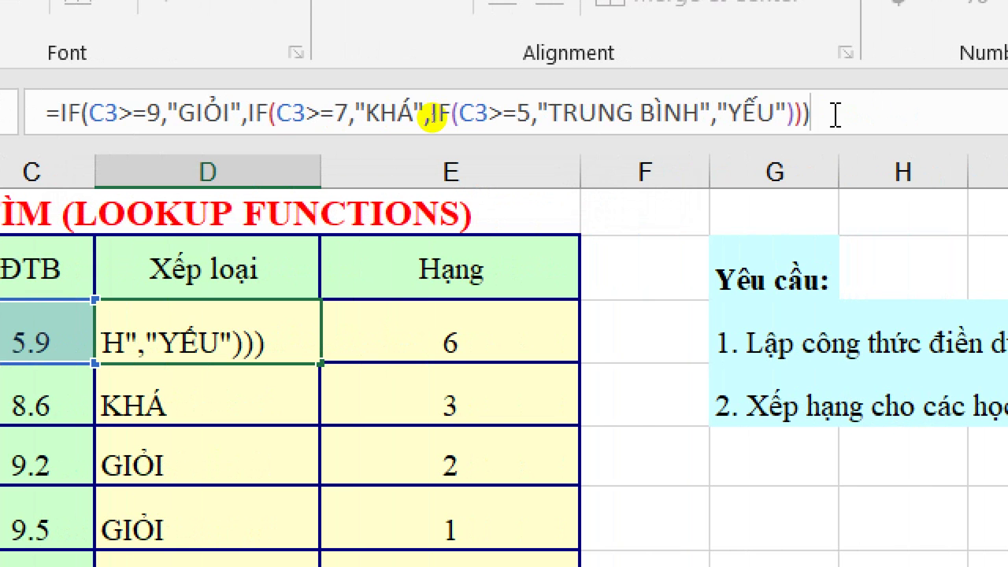
{"action": "key", "text": "ctrl+Return"}
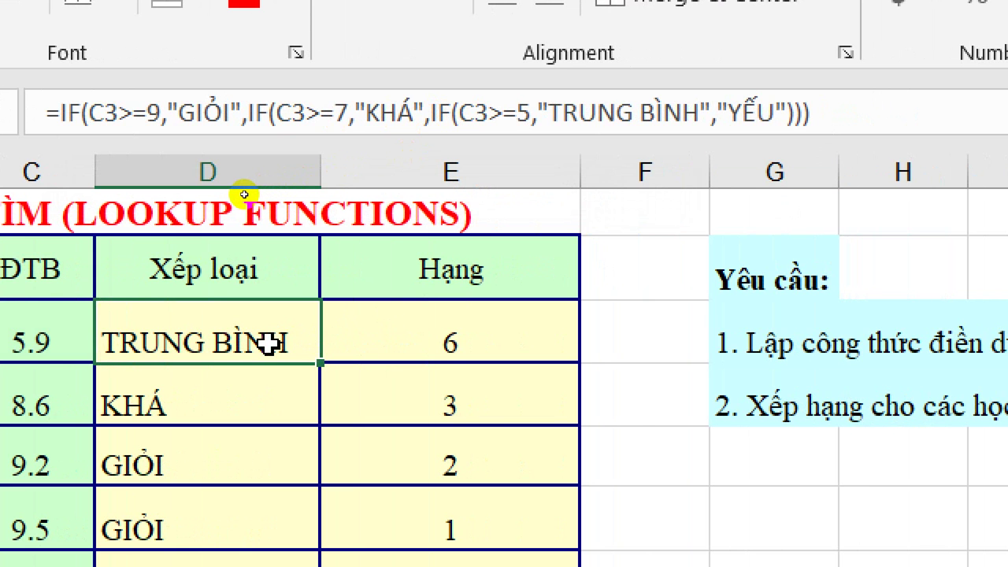
Replace D3's formula with =VLOOKUP(C3,$N$4:$O$7,2,1), returning Trung Bình for 5.9.
{"action": "type", "text": "=V"}
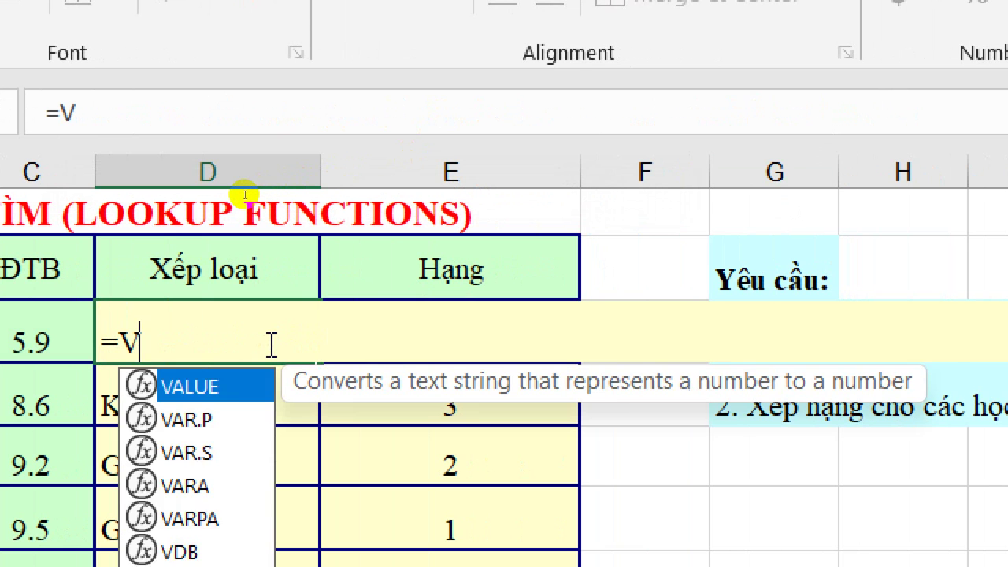
{"action": "type", "text": "L"}
{"action": "key", "text": "Tab"}
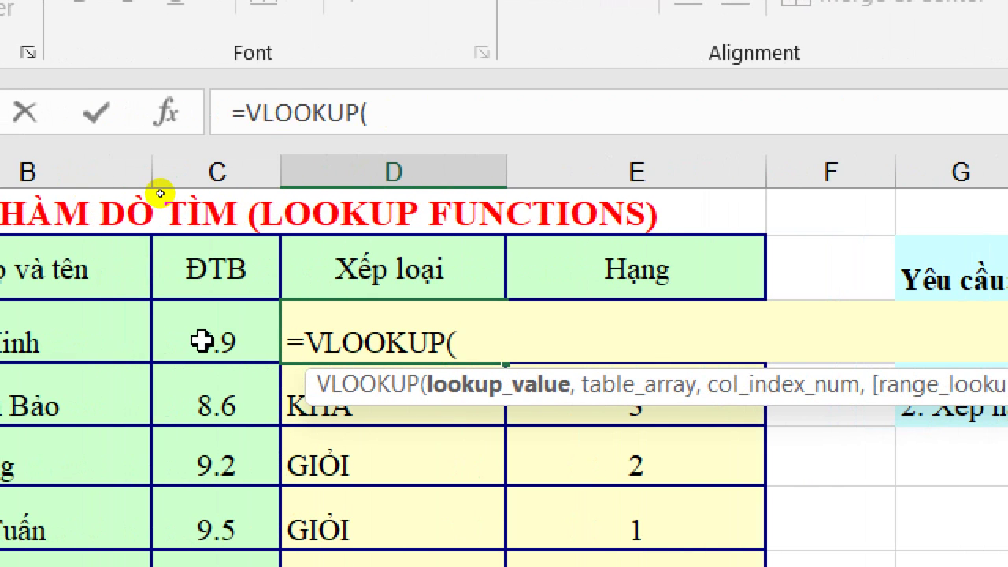
{"action": "left_click", "coordinate": [202, 343]}
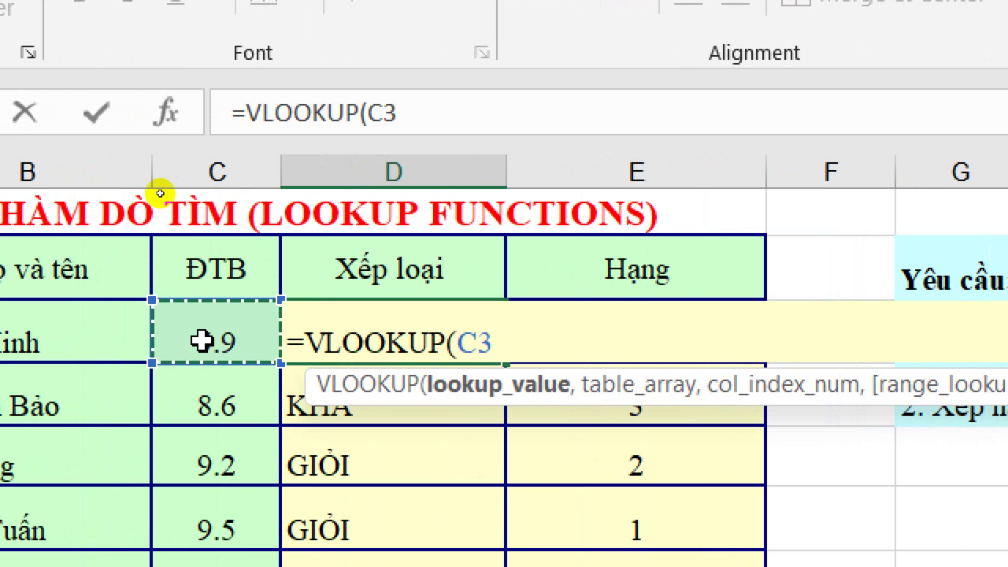
{"action": "type", "text": ","}
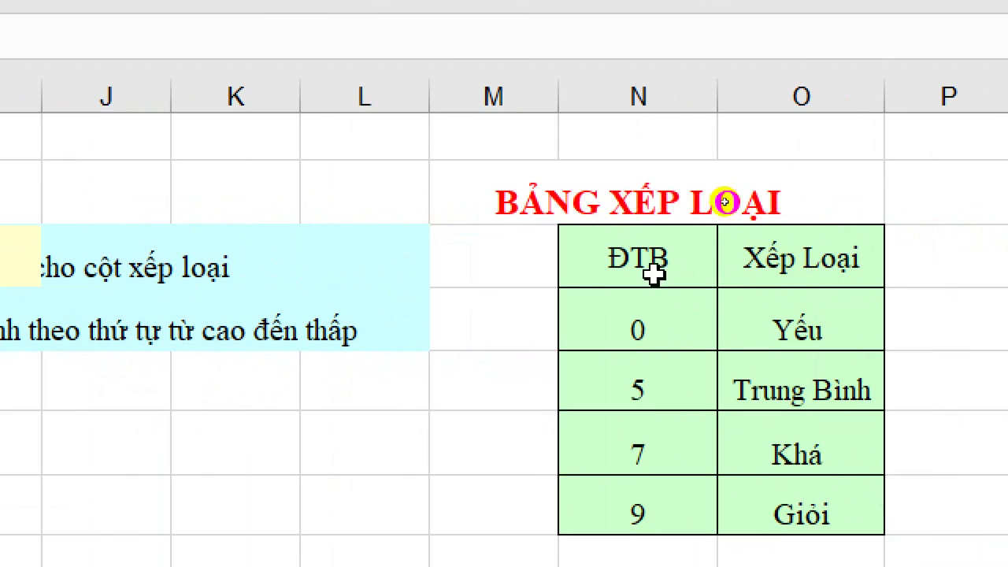
{"action": "left_click_drag", "start_coordinate": [733, 303], "coordinate": [890, 525]}
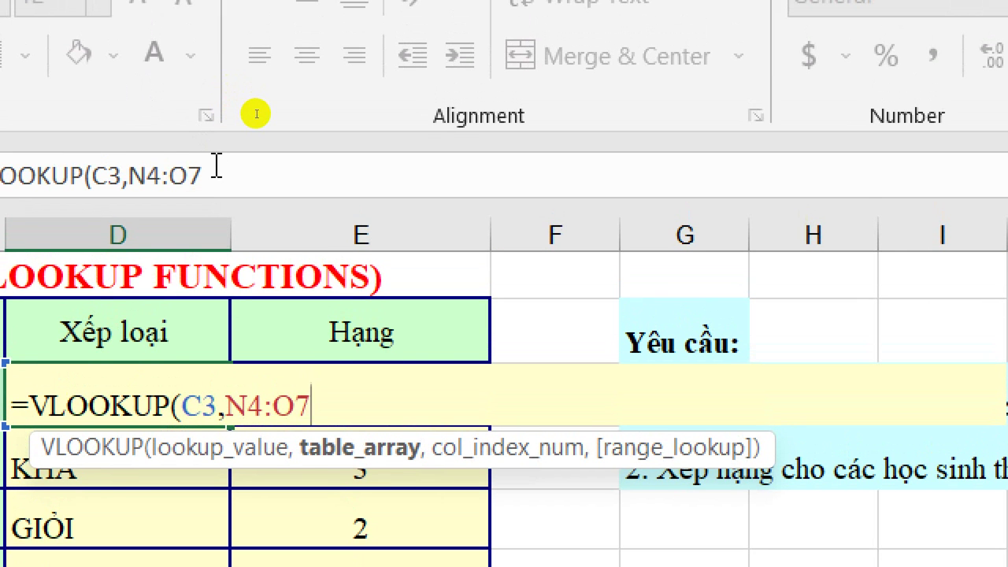
{"action": "key", "text": "F4"}
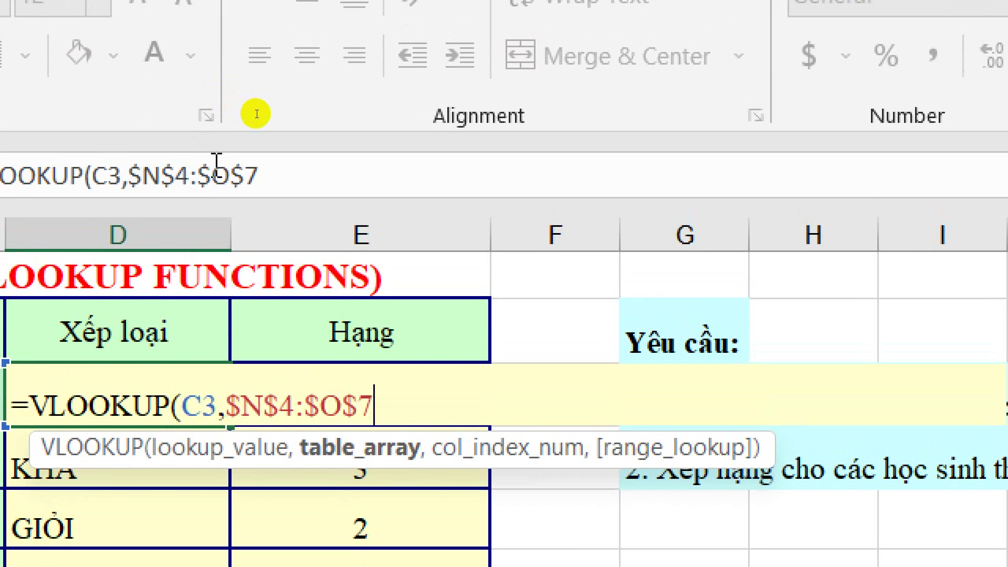
{"action": "type", "text": ","}
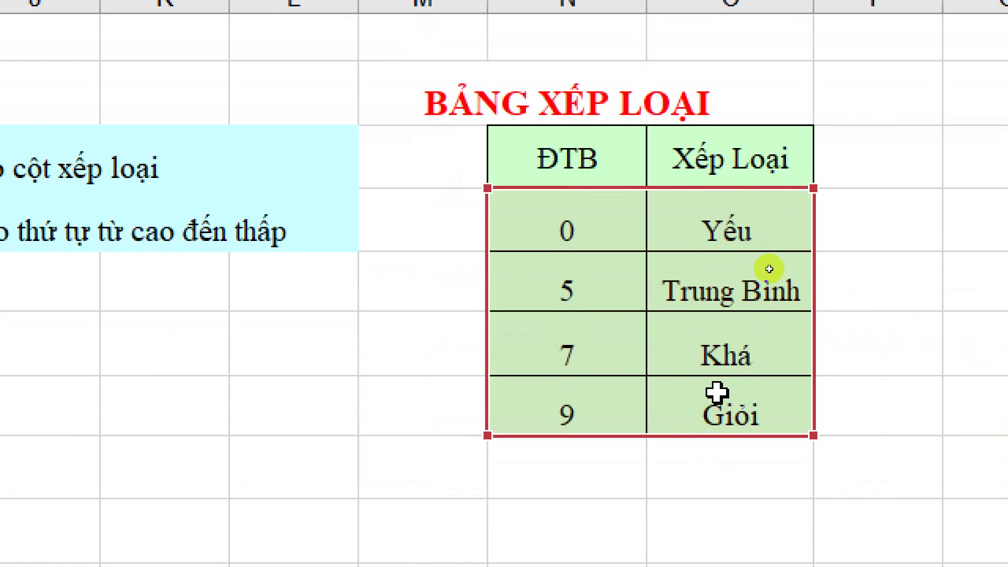
{"action": "type", "text": ","}
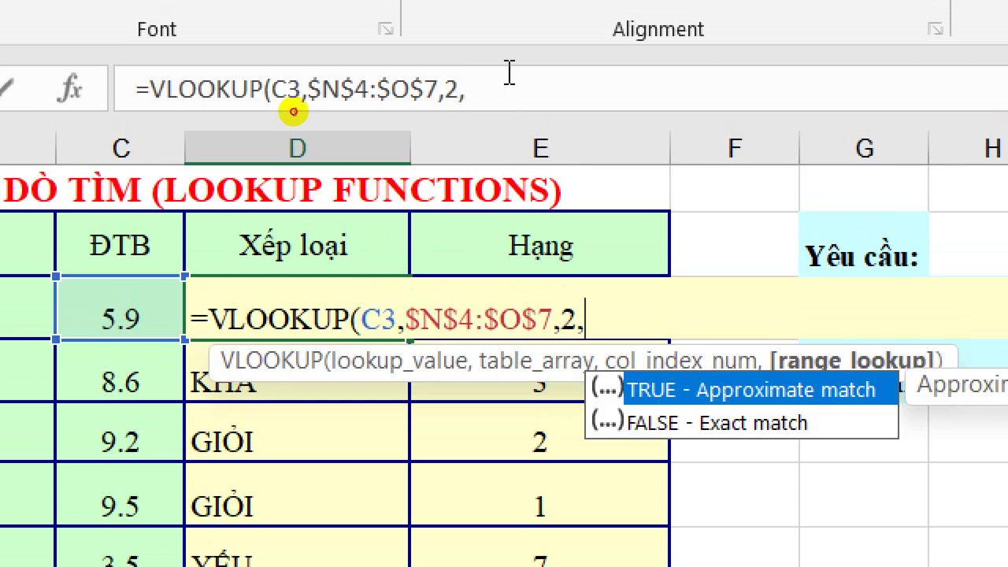
{"action": "left_click", "coordinate": [515, 76]}
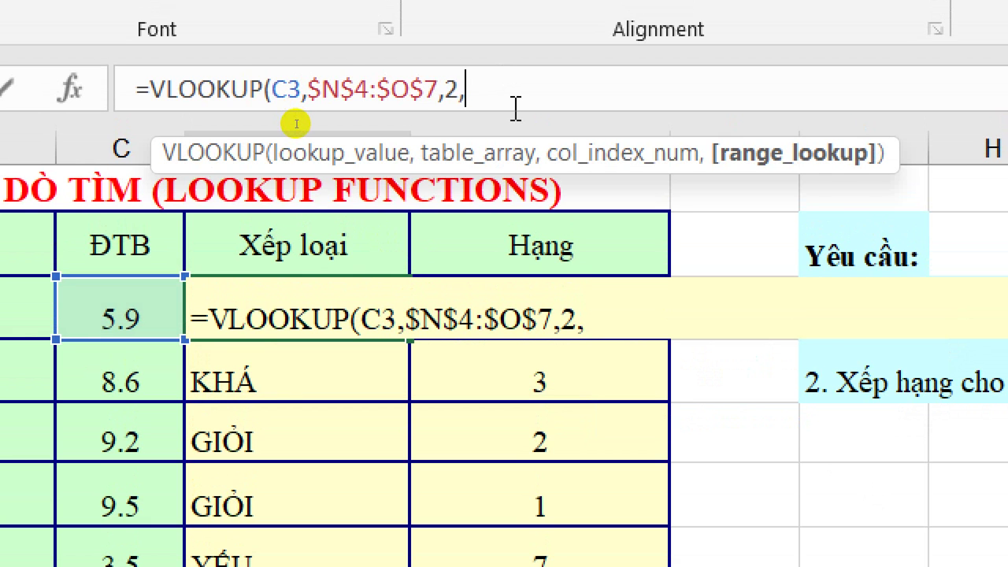
{"action": "type", "text": "1)"}
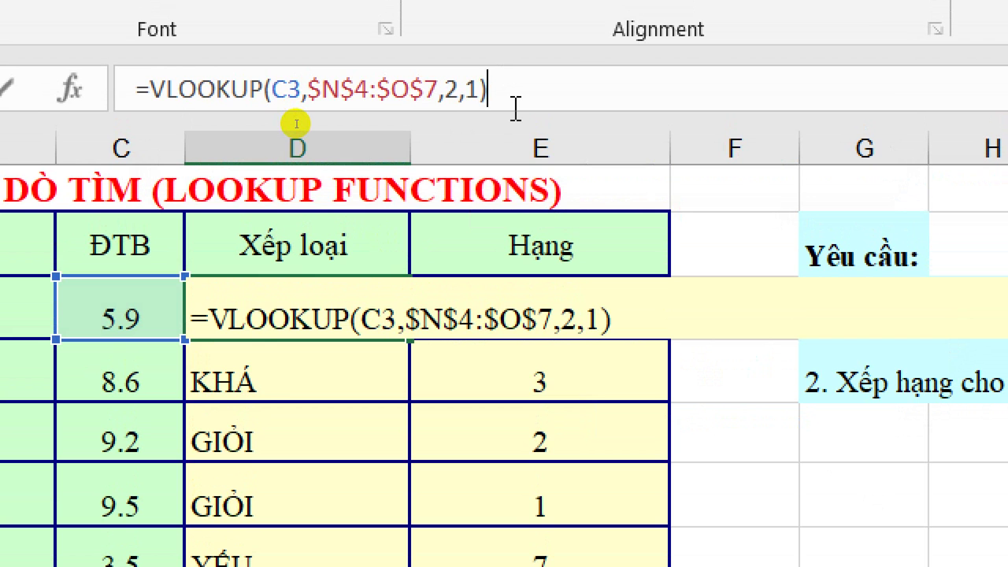
{"action": "key", "text": "Return"}
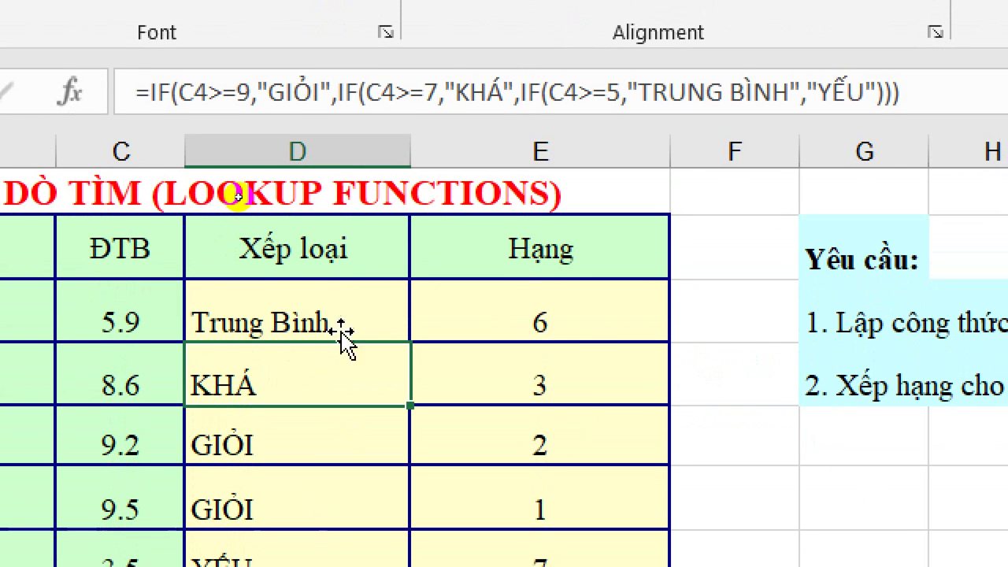
Copy the lookup down the Xếp loại column, then review D3's VLOOKUP arguments.
{"action": "left_click", "coordinate": [342, 332]}
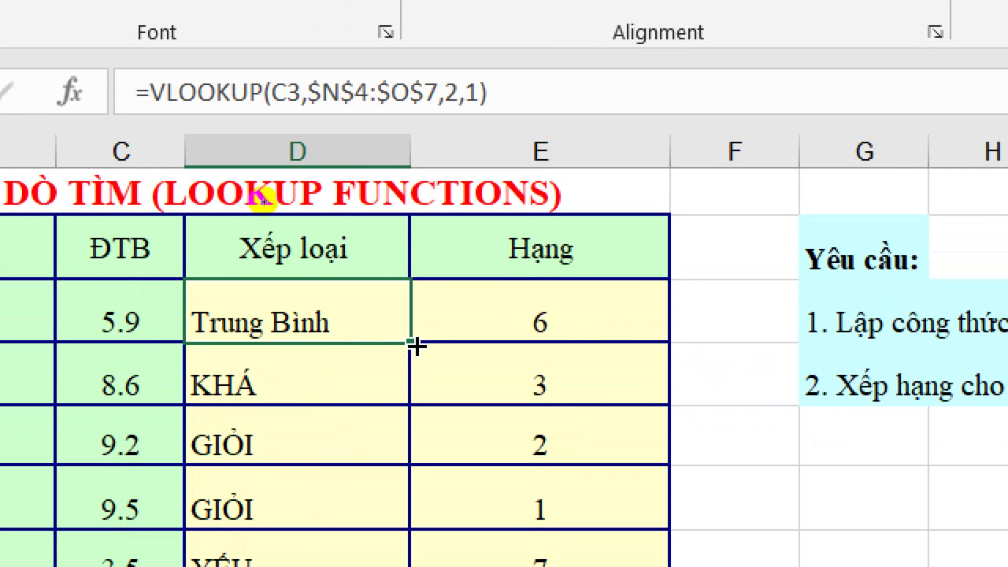
{"action": "double_click", "coordinate": [415, 346]}
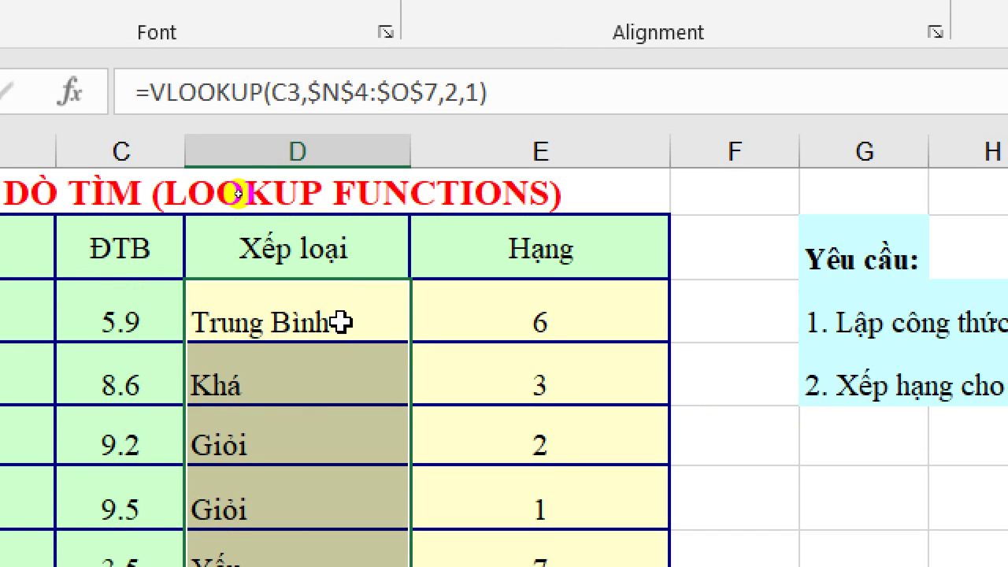
{"action": "left_click", "coordinate": [342, 321]}
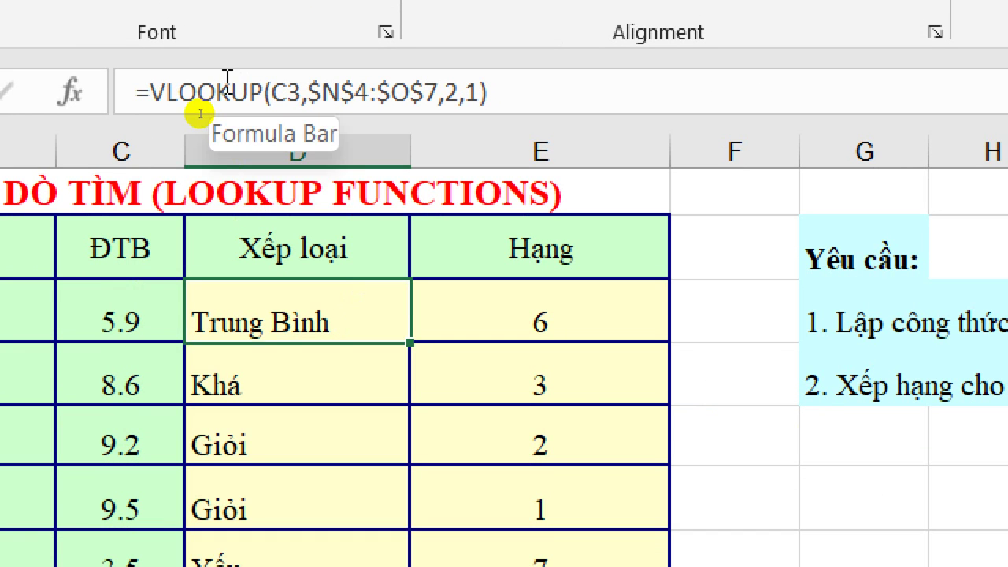
{"action": "left_click", "coordinate": [265, 92]}
{"action": "left_click", "coordinate": [276, 92]}
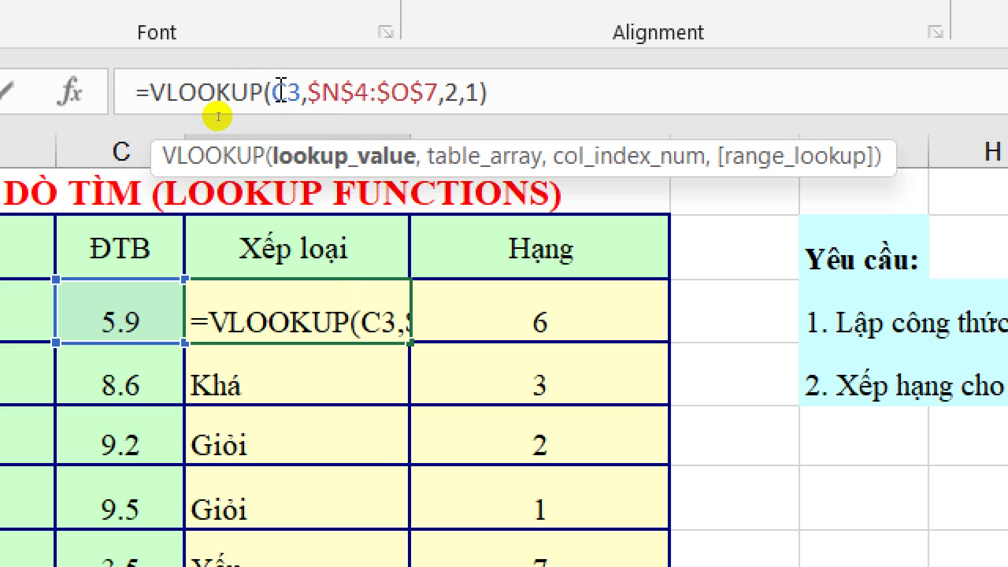
{"action": "double_click", "coordinate": [342, 92]}
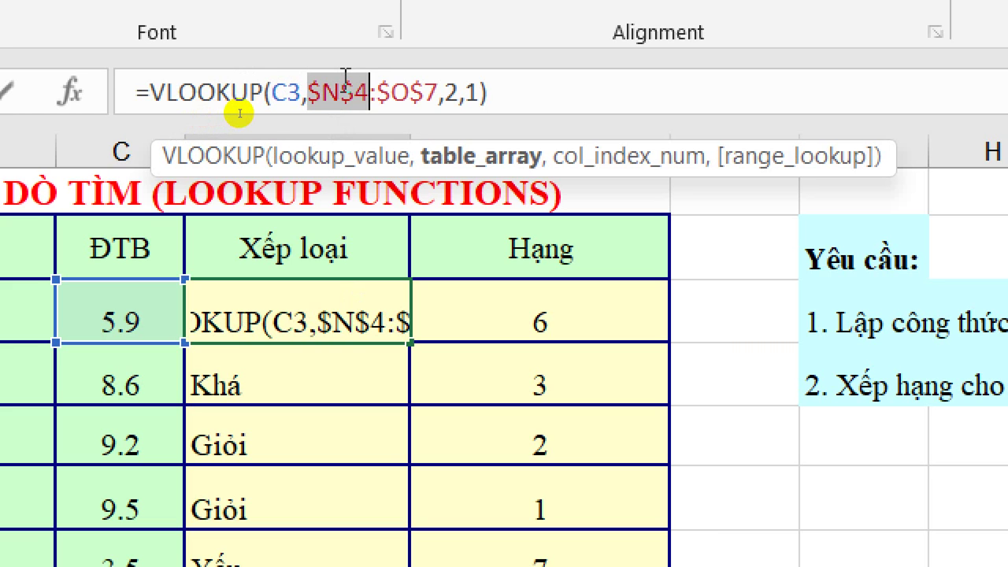
{"action": "left_click", "coordinate": [429, 92], "text": "shift"}
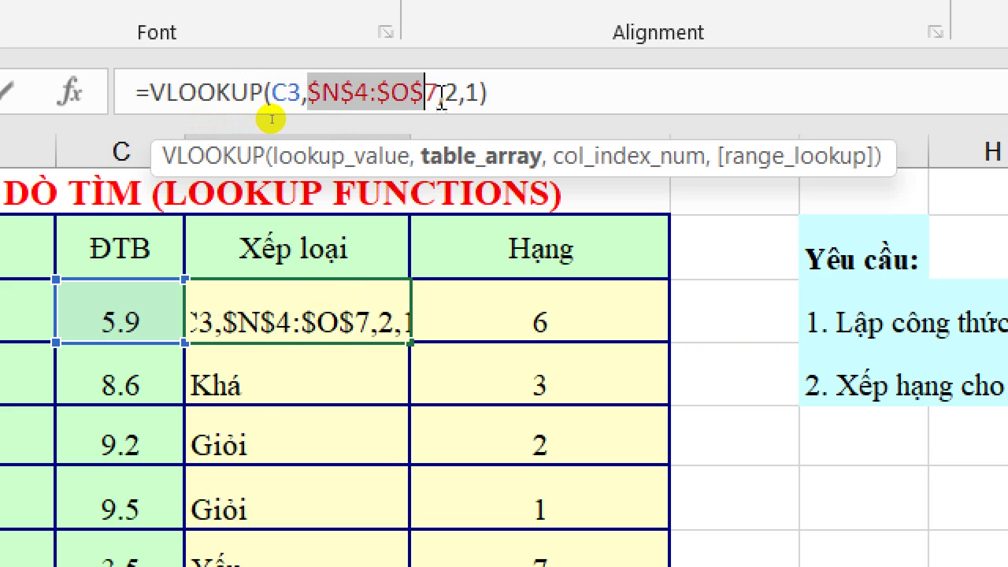
{"action": "key", "text": "shift+Right"}
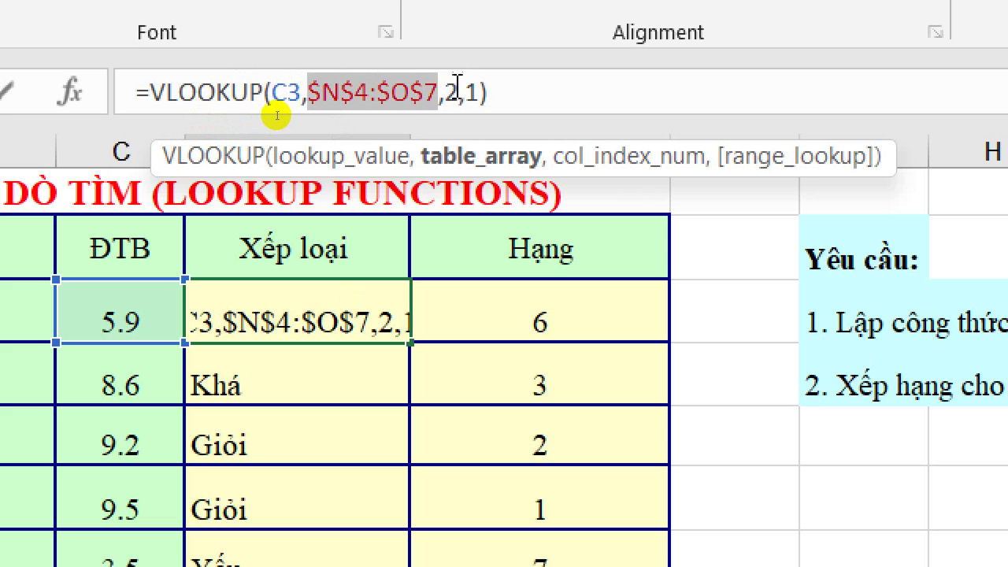
Change D3's VLOOKUP match type from 1 to 0, so it shows #N/A.
{"action": "double_click", "coordinate": [452, 92]}
{"action": "left_click", "coordinate": [476, 92]}
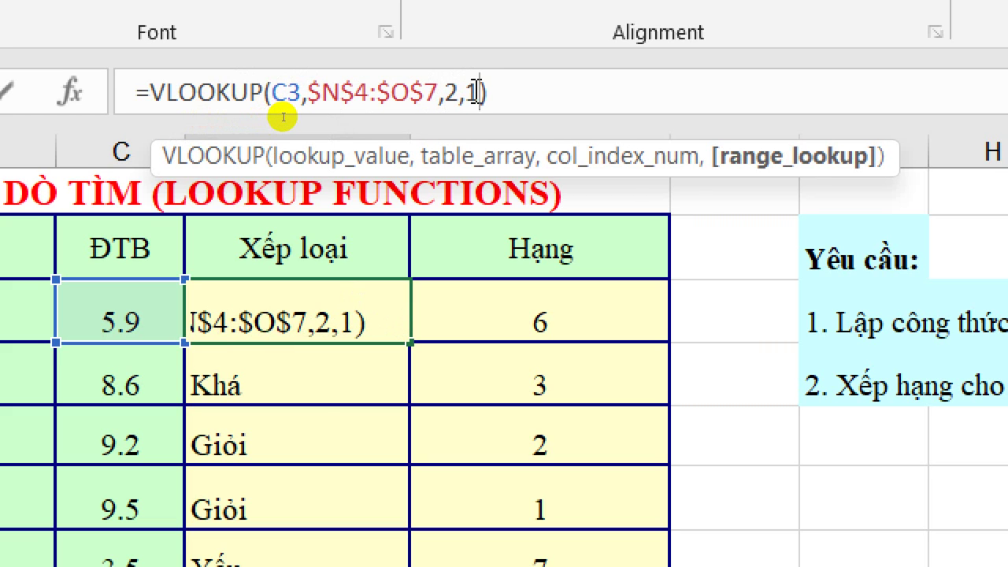
{"action": "key", "text": "shift+Left"}
{"action": "type", "text": "0"}
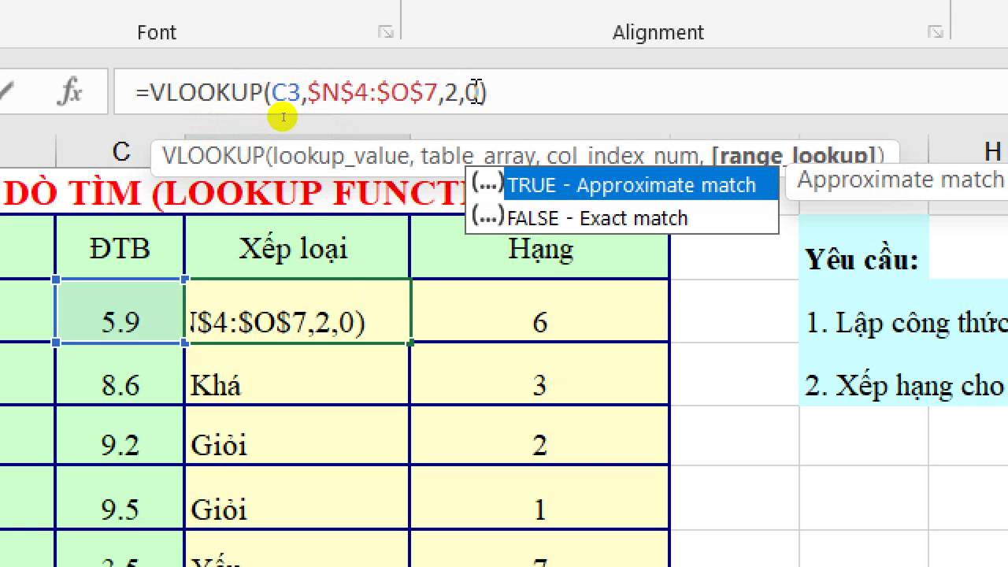
{"action": "key", "text": "Return"}
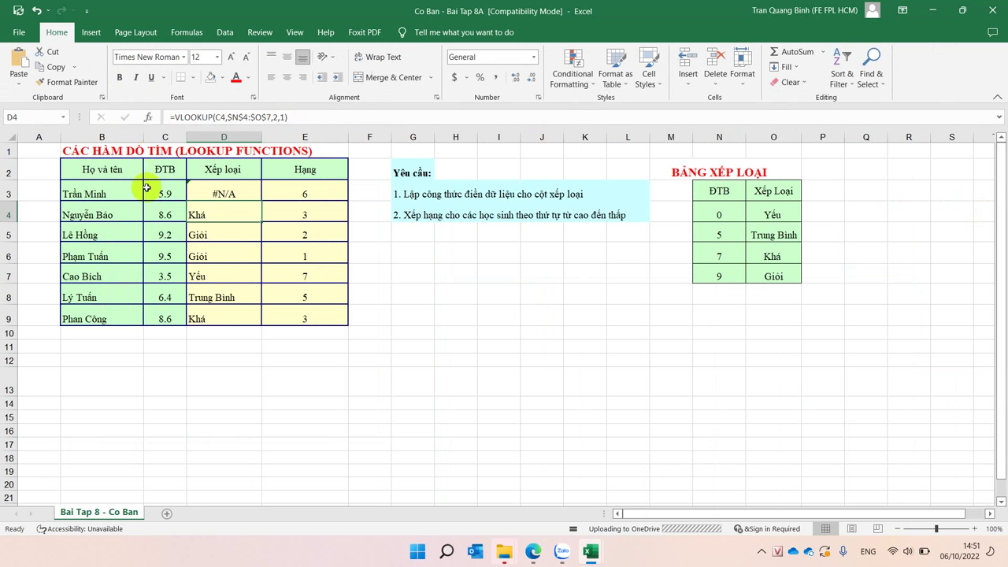
Fill D3's exact-match VLOOKUP down through D9, every cell showing #N/A.
{"action": "left_click", "coordinate": [168, 193]}
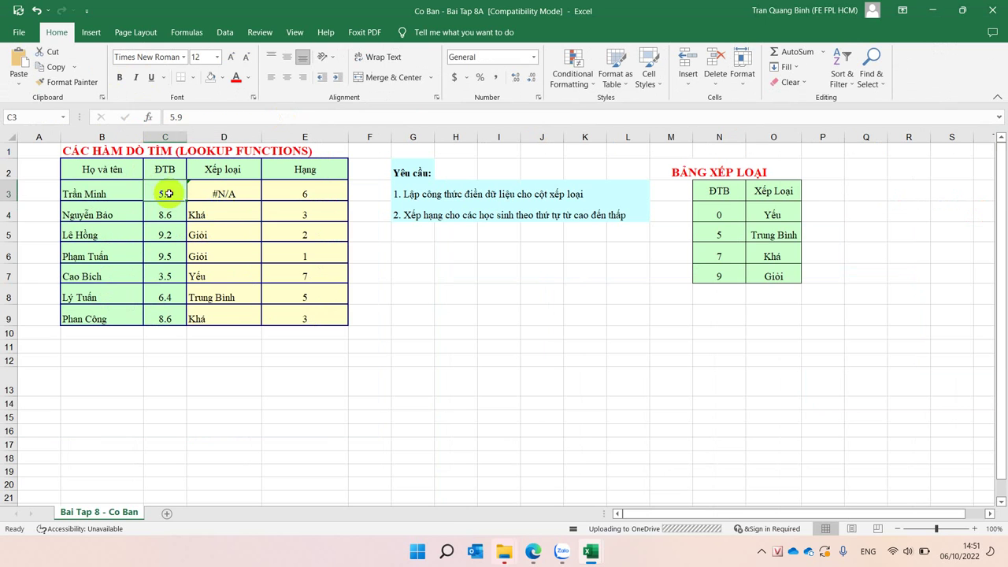
{"action": "left_click_drag", "start_coordinate": [718, 214], "coordinate": [779, 276]}
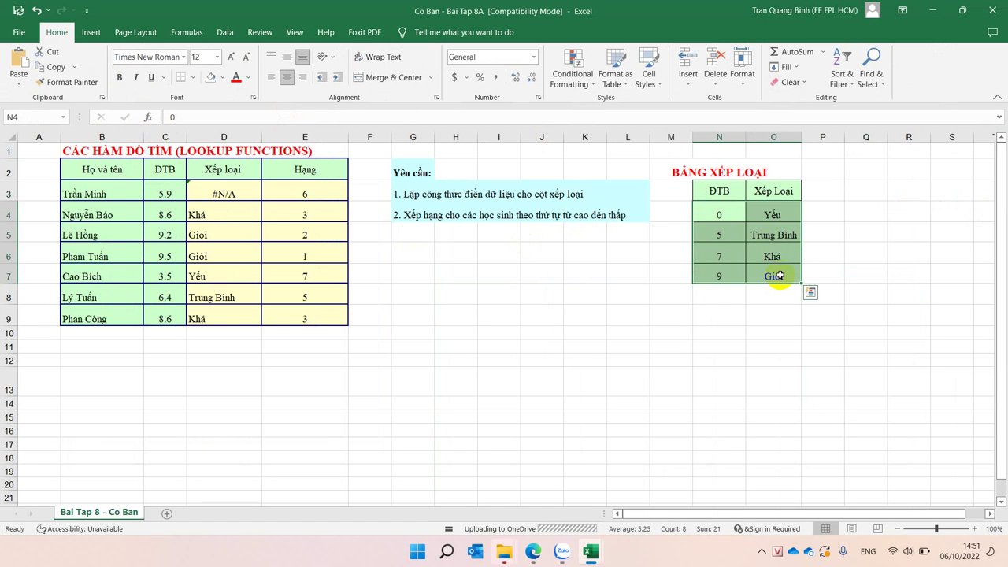
{"action": "left_click", "coordinate": [165, 212]}
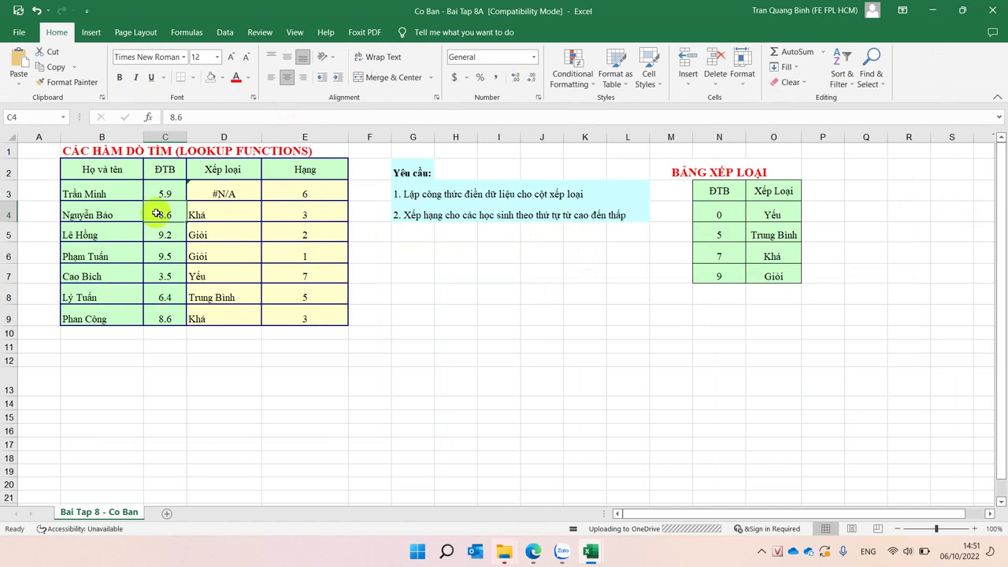
{"action": "left_click", "coordinate": [206, 192]}
{"action": "double_click", "coordinate": [260, 203]}
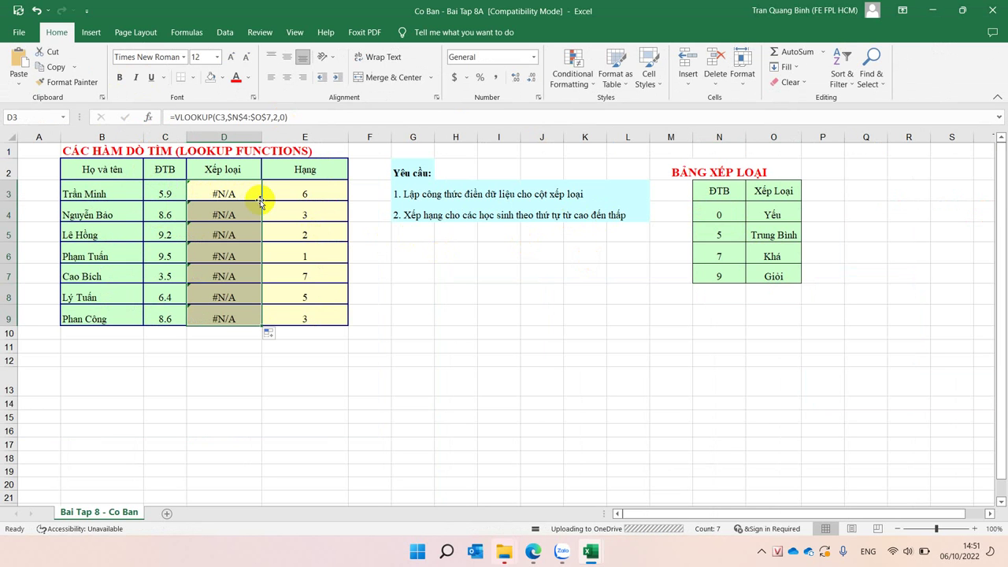
Test by entering 7 in C4, then undo so C4 keeps 8.6.
{"action": "left_click", "coordinate": [167, 211]}
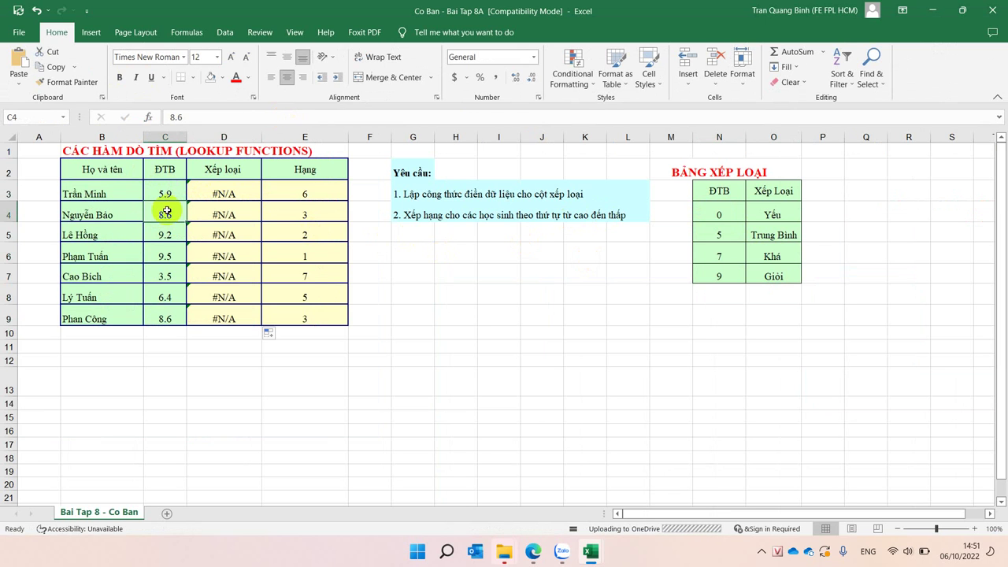
{"action": "type", "text": "7"}
{"action": "key", "text": "Return"}
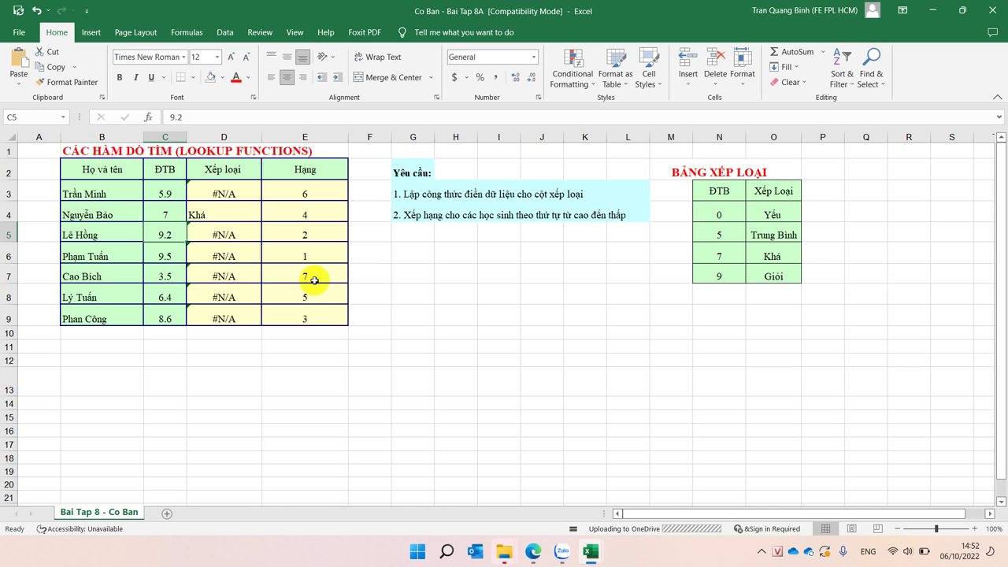
{"action": "key", "text": "ctrl+z"}
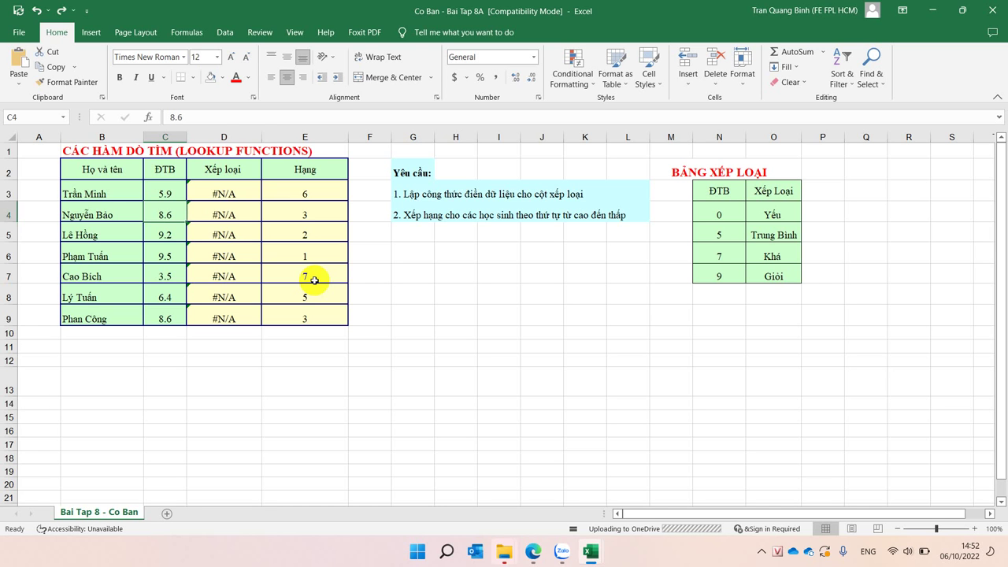
Set D3's VLOOKUP match type back to 1 for approximate match.
{"action": "left_click", "coordinate": [220, 193]}
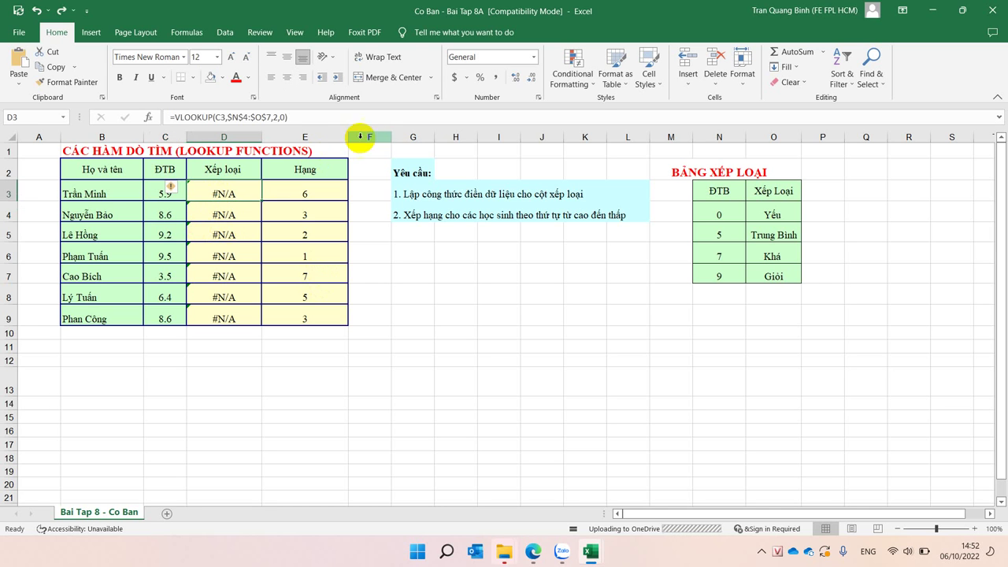
{"action": "left_click", "coordinate": [283, 116]}
{"action": "key", "text": "BackSpace"}
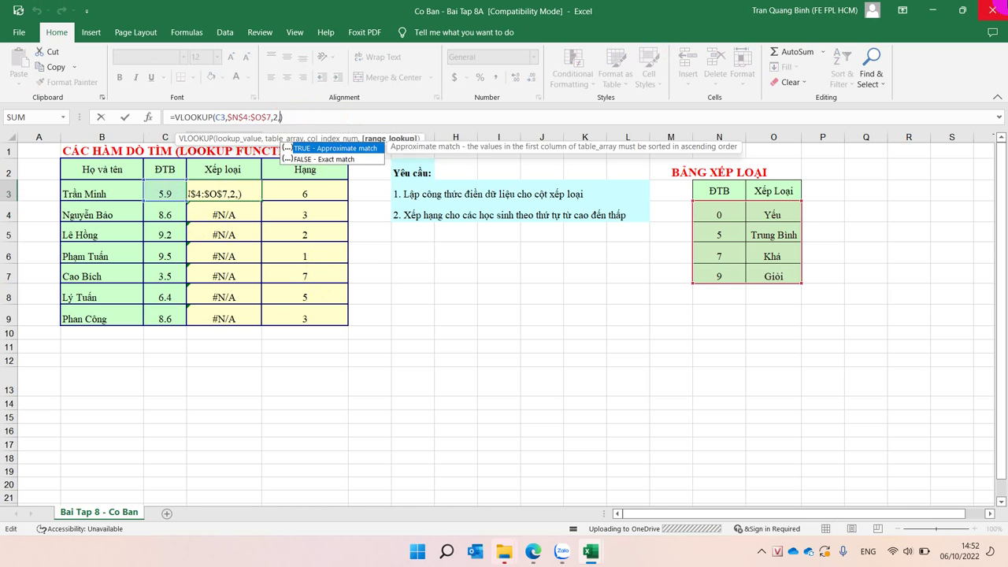
{"action": "type", "text": "1"}
{"action": "key", "text": "Return"}
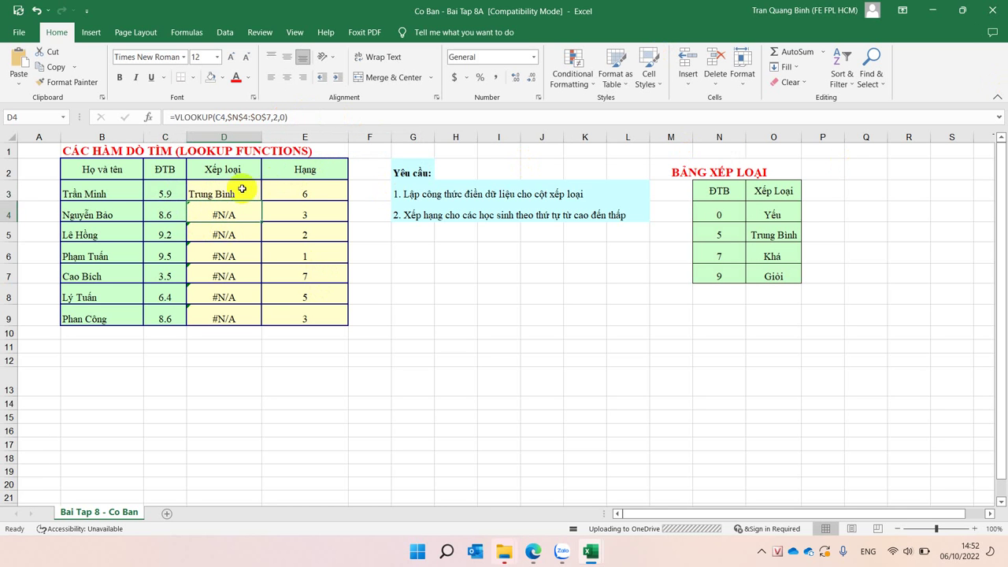
Fill D3's approximate-match formula down to D9, showing Trung Bình, Khá, Giỏi, Yếu grades.
{"action": "left_click", "coordinate": [237, 194]}
{"action": "double_click", "coordinate": [262, 201]}
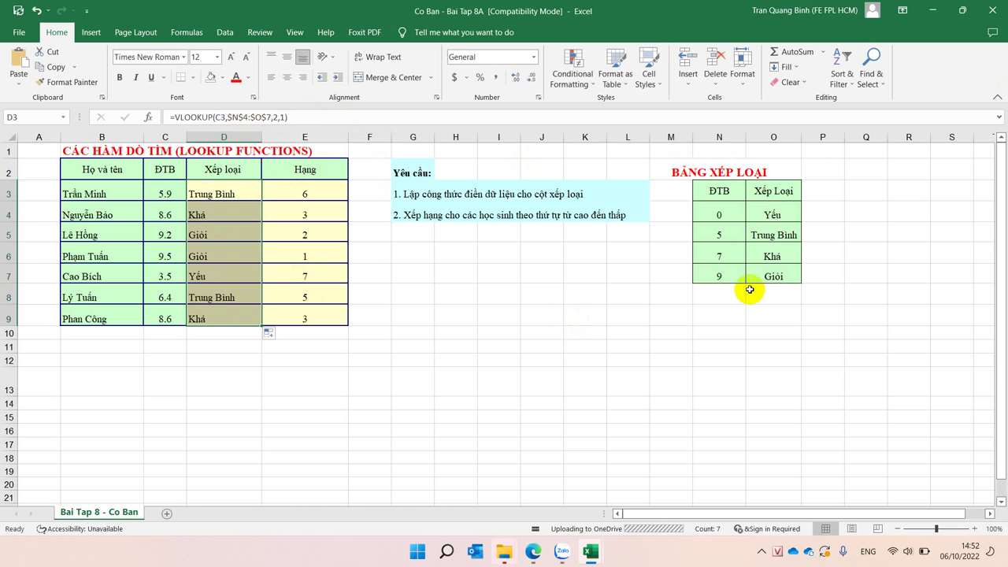
{"action": "left_click", "coordinate": [730, 218]}
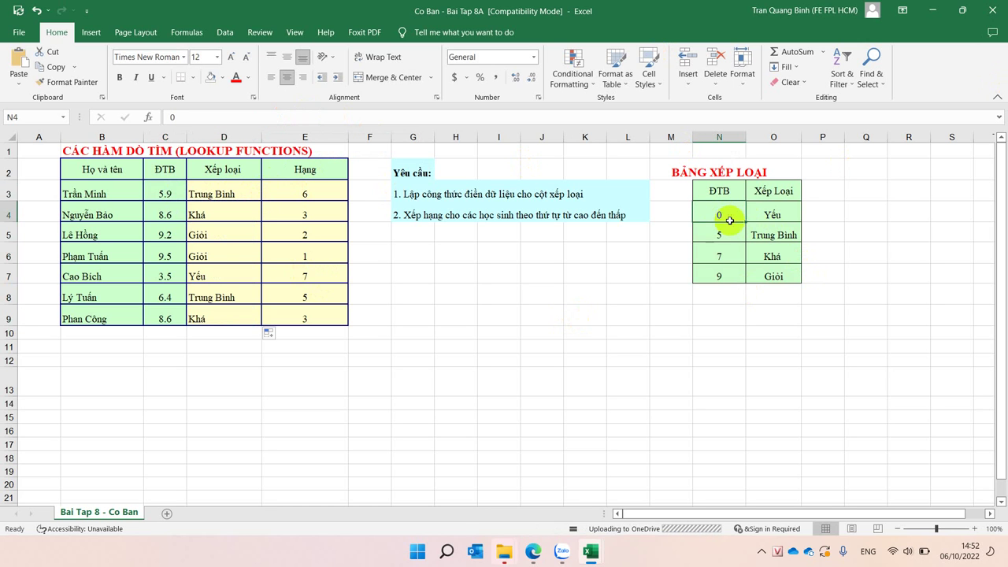
{"action": "left_click_drag", "start_coordinate": [727, 210], "coordinate": [767, 212]}
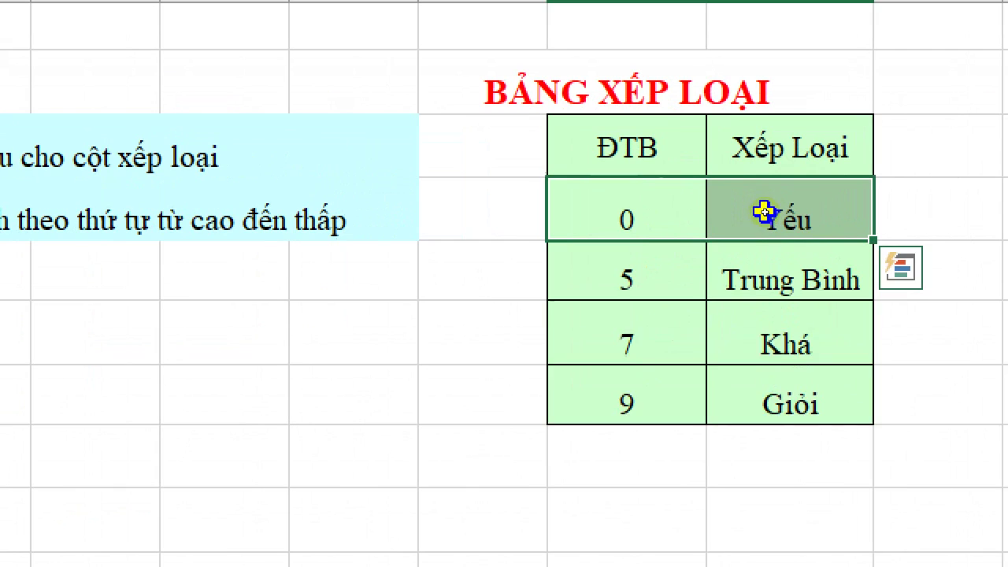
{"action": "key", "text": "ctrl+q"}
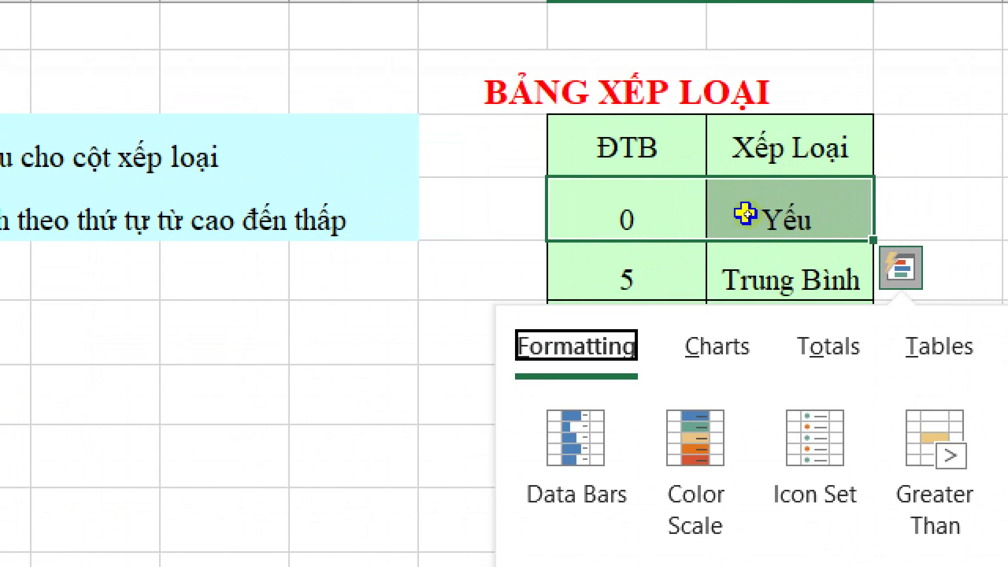
{"action": "left_click", "coordinate": [927, 236]}
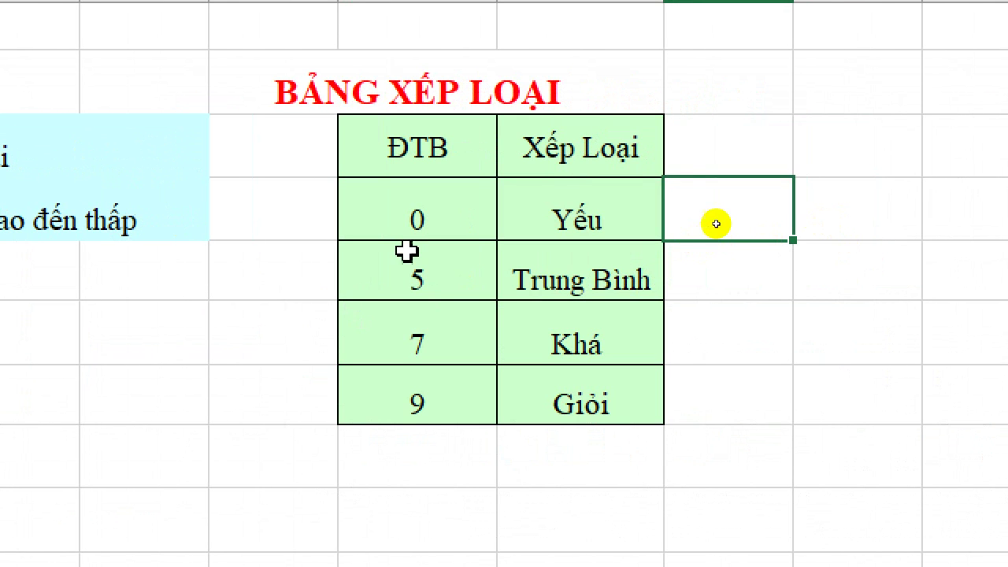
{"action": "left_click", "coordinate": [396, 273]}
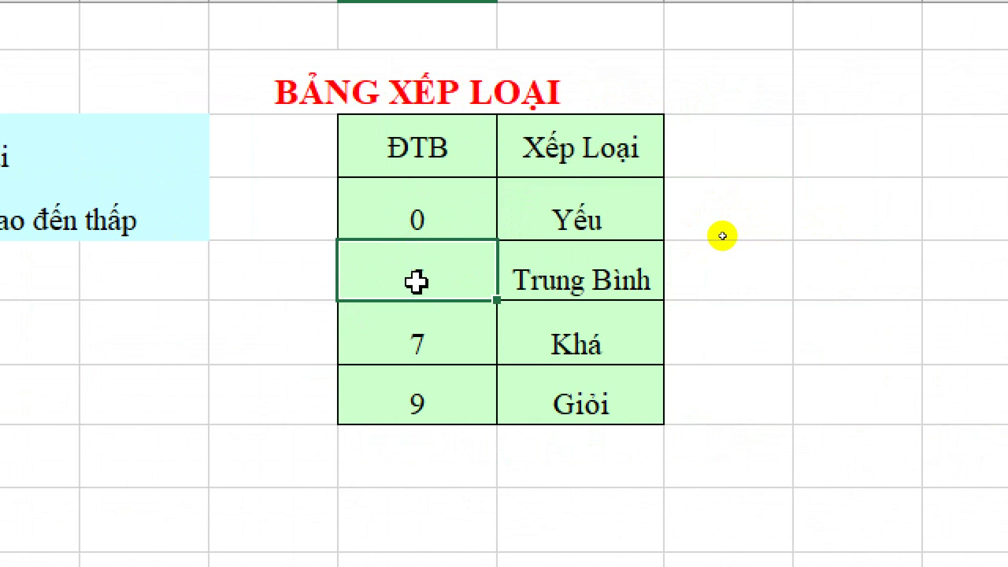
{"action": "key", "text": "Delete"}
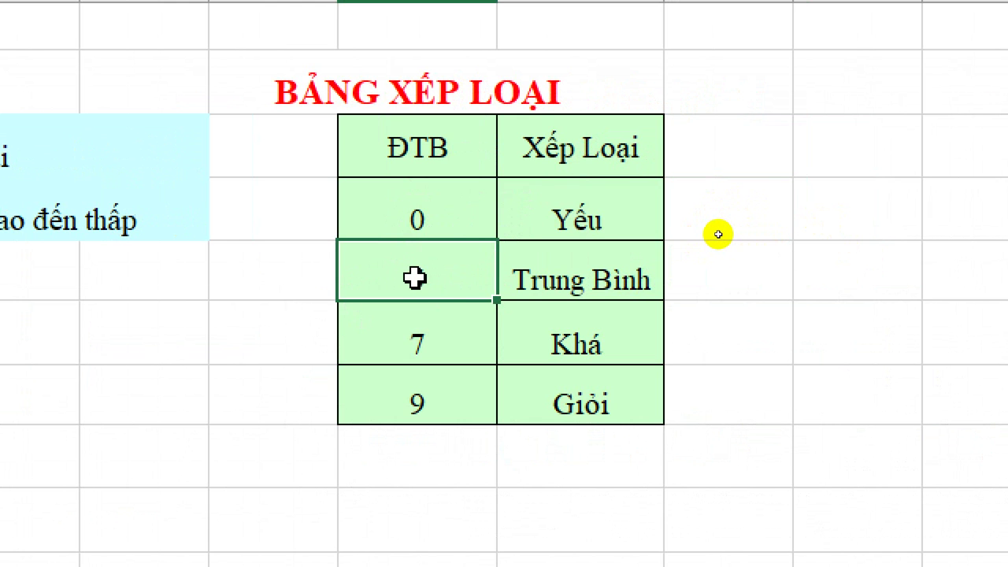
{"action": "key", "text": "ctrl+z"}
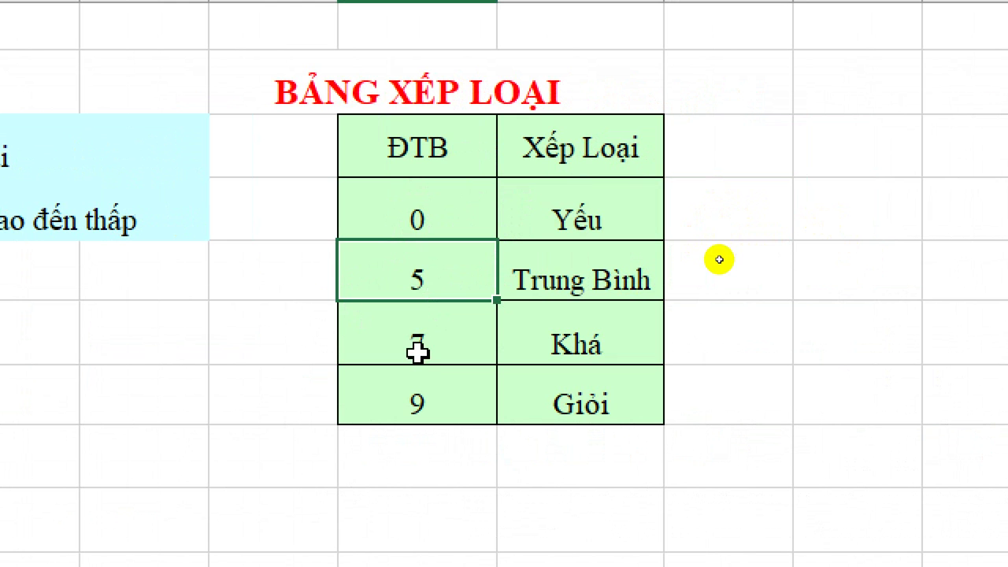
{"action": "left_click", "coordinate": [509, 267]}
{"action": "left_click", "coordinate": [421, 346]}
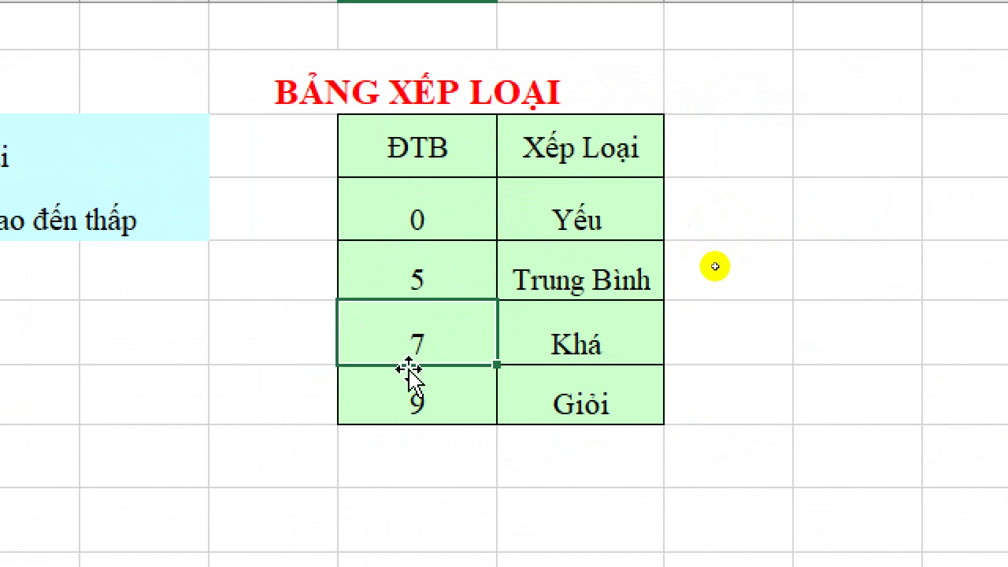
{"action": "left_click", "coordinate": [485, 378]}
{"action": "left_click", "coordinate": [524, 354]}
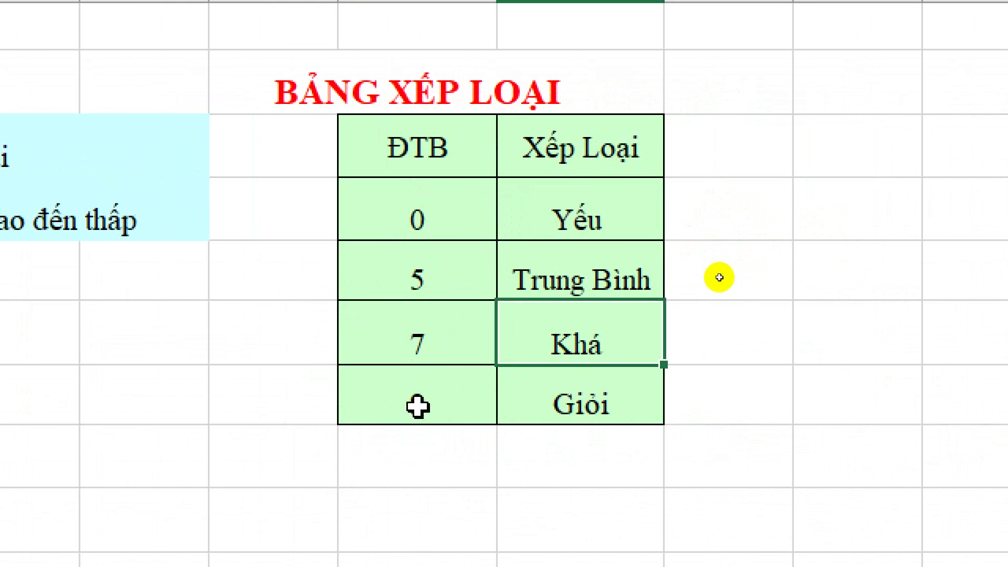
{"action": "type", "text": "9"}
{"action": "left_click", "coordinate": [595, 396]}
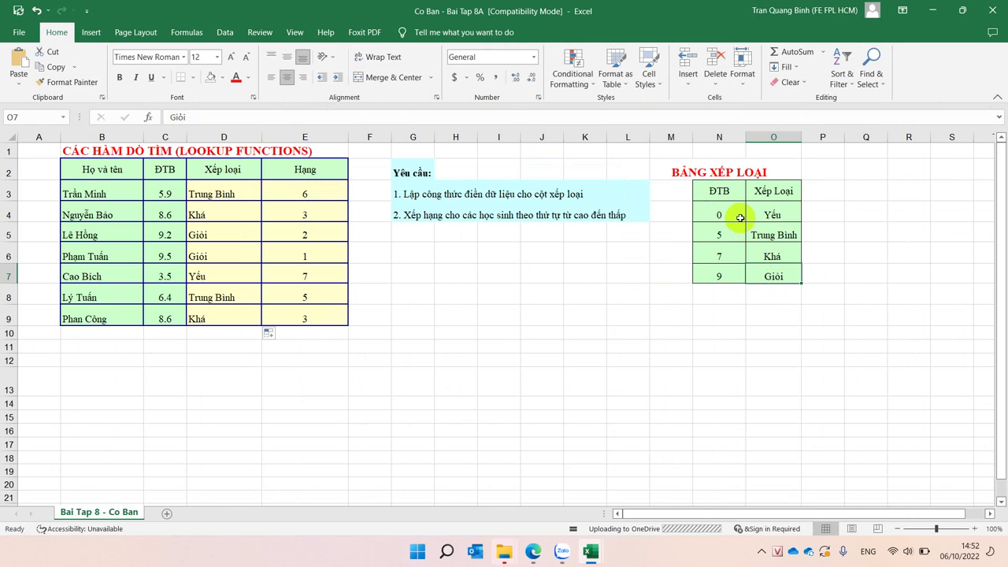
{"action": "left_click", "coordinate": [228, 193]}
{"action": "left_click", "coordinate": [226, 117]}
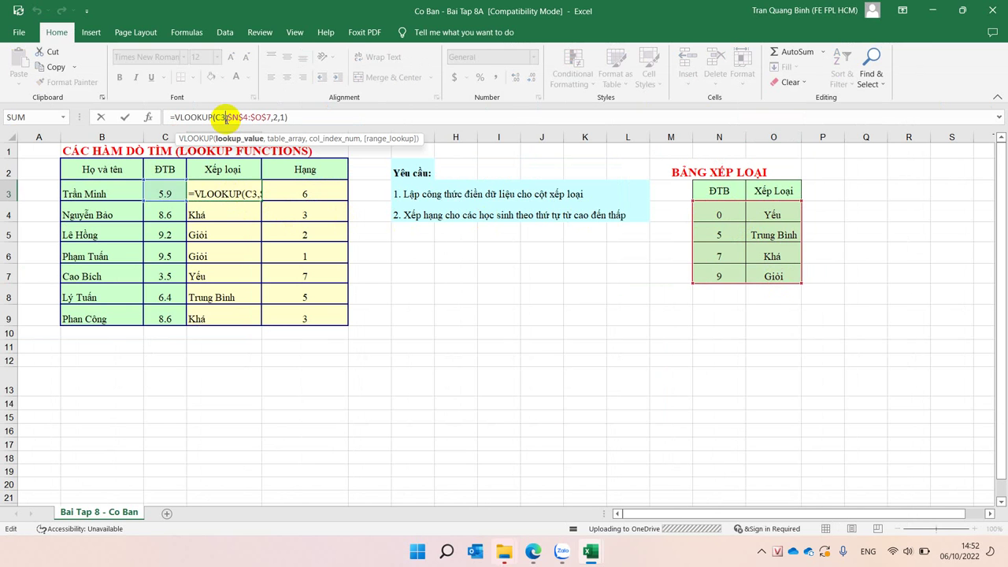
{"action": "key", "text": "Escape"}
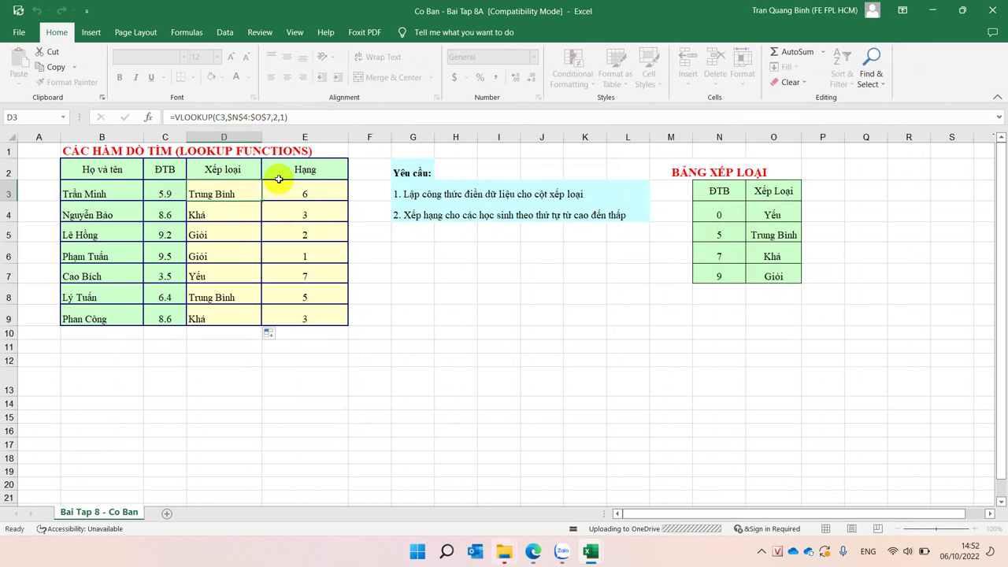
{"action": "left_click", "coordinate": [277, 184]}
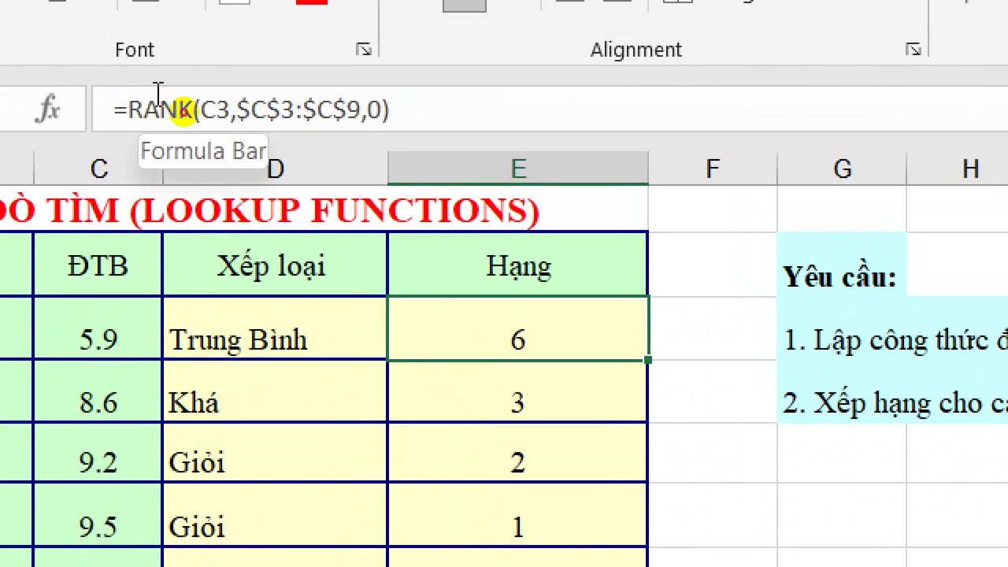
{"action": "left_click", "coordinate": [157, 93]}
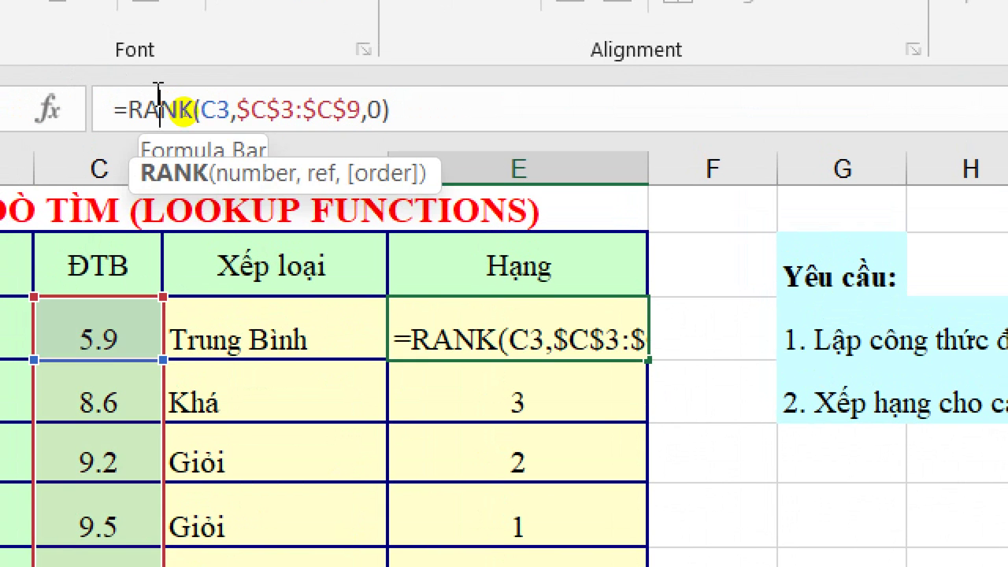
{"action": "left_click", "coordinate": [217, 88]}
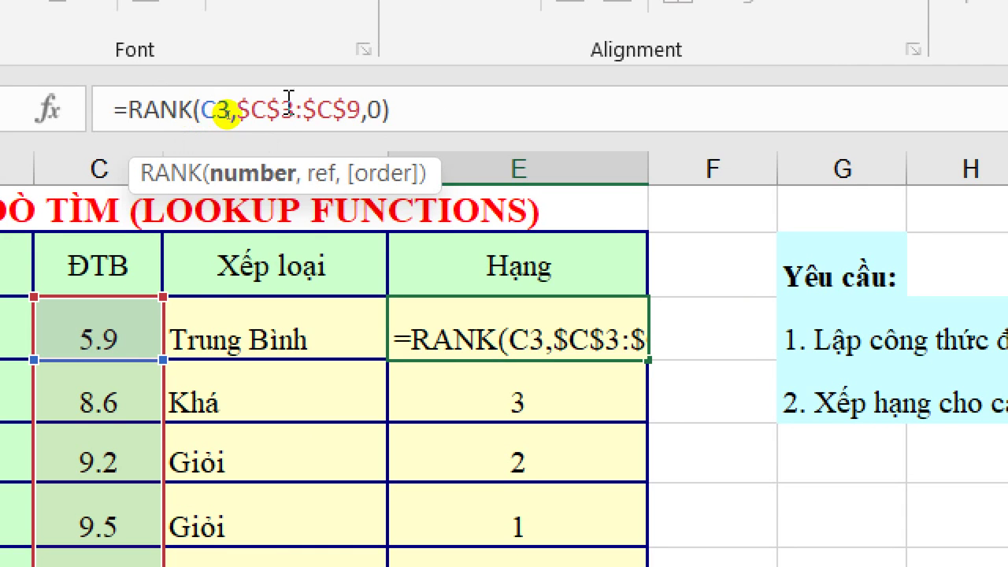
{"action": "left_click", "coordinate": [275, 108]}
{"action": "left_click", "coordinate": [383, 109]}
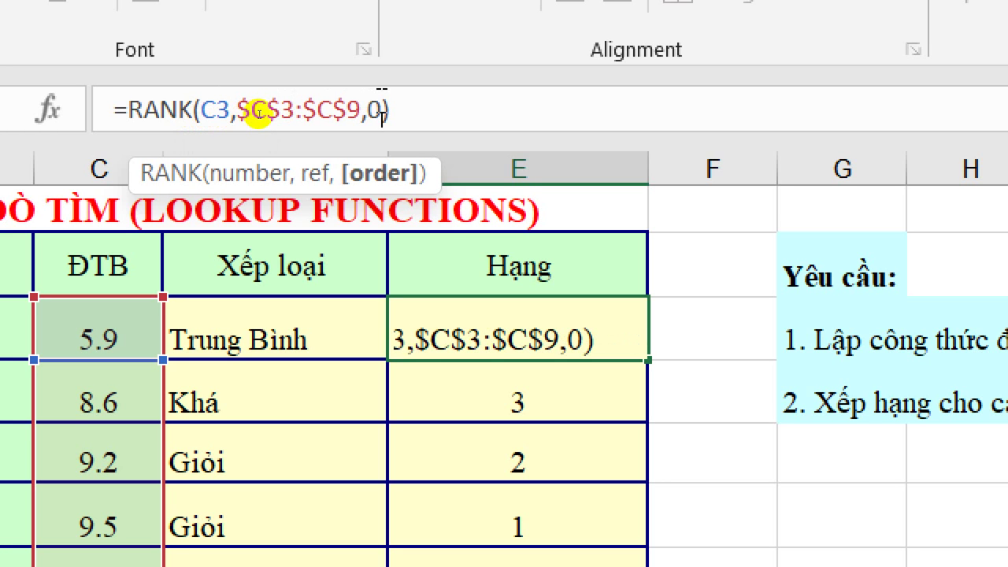
{"action": "key", "text": "ctrl+Return"}
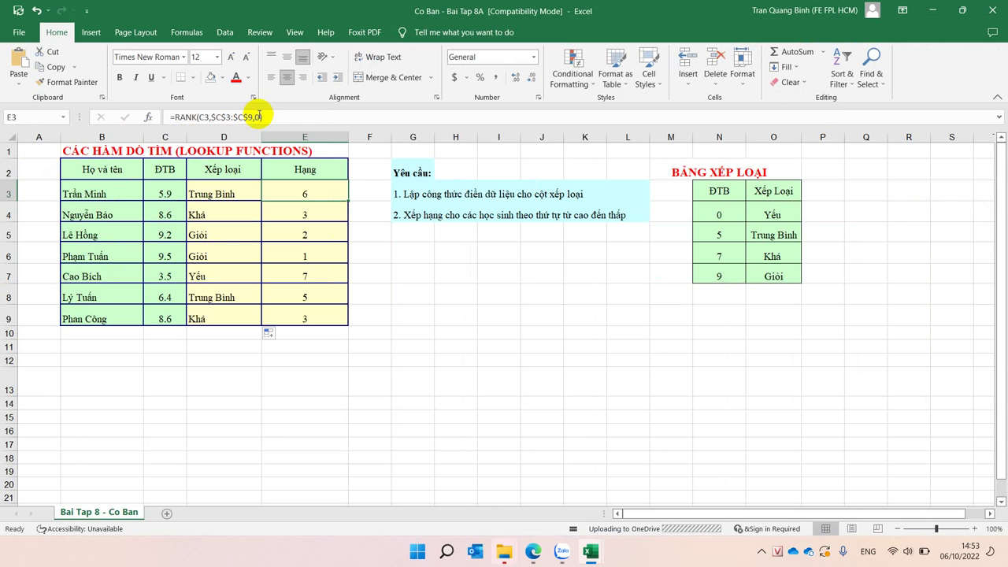
{"action": "left_click", "coordinate": [230, 234]}
{"action": "left_click", "coordinate": [277, 252]}
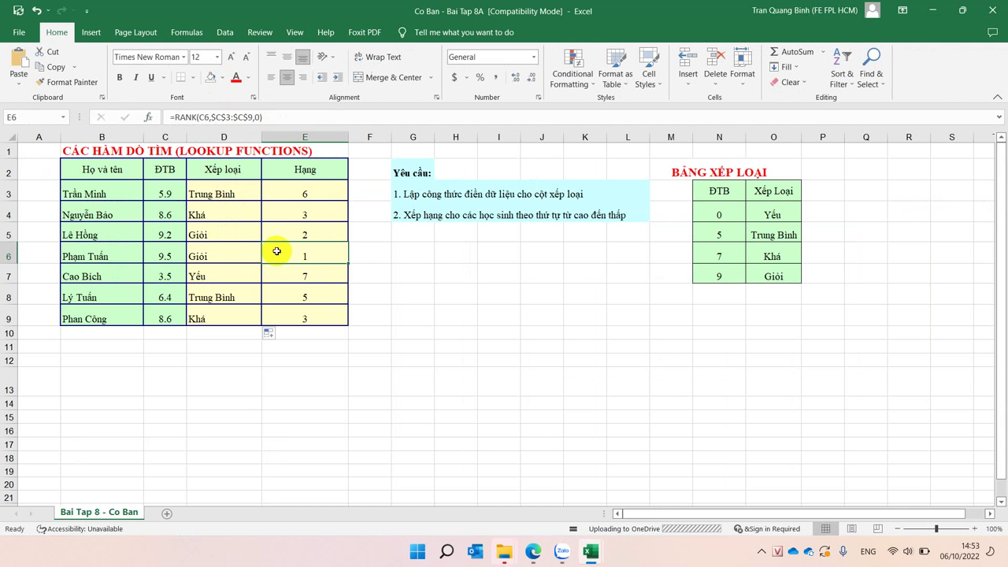
{"action": "left_click", "coordinate": [288, 195]}
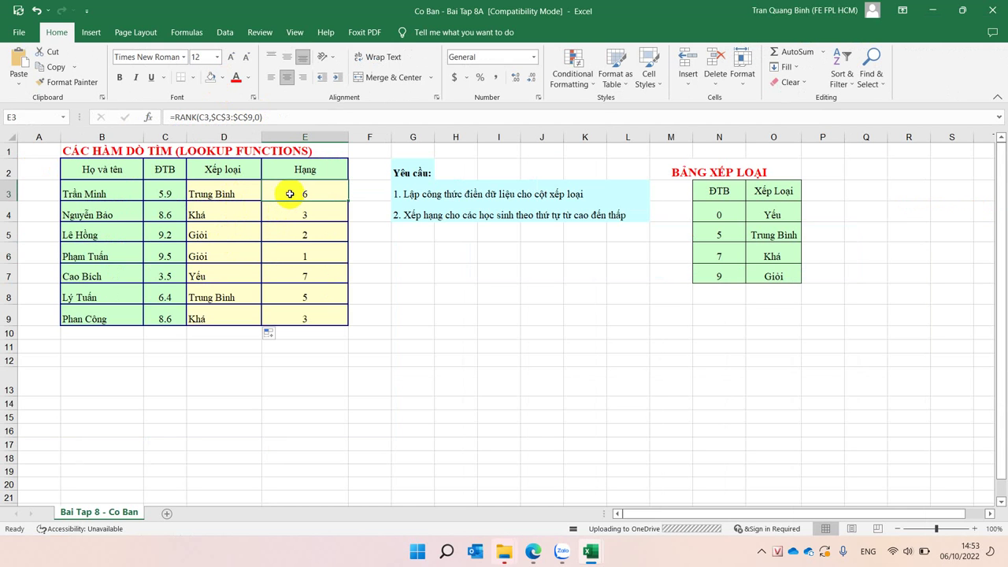
{"action": "left_click", "coordinate": [259, 118]}
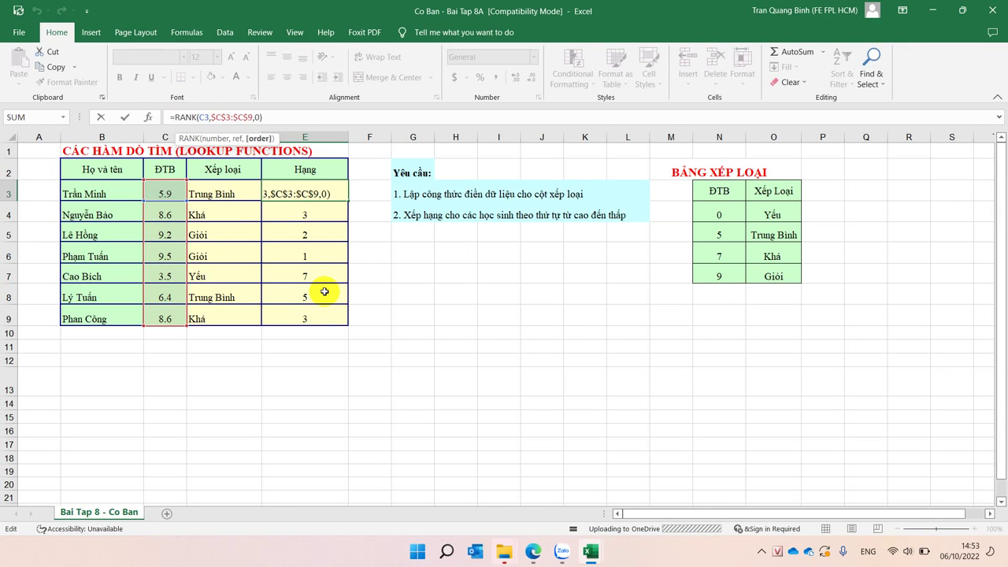
Change E3's RANK order to 1 (Ascending) and fill to E9, ranking 3.5 as 1.
{"action": "key", "text": "BackSpace"}
{"action": "type", "text": "1"}
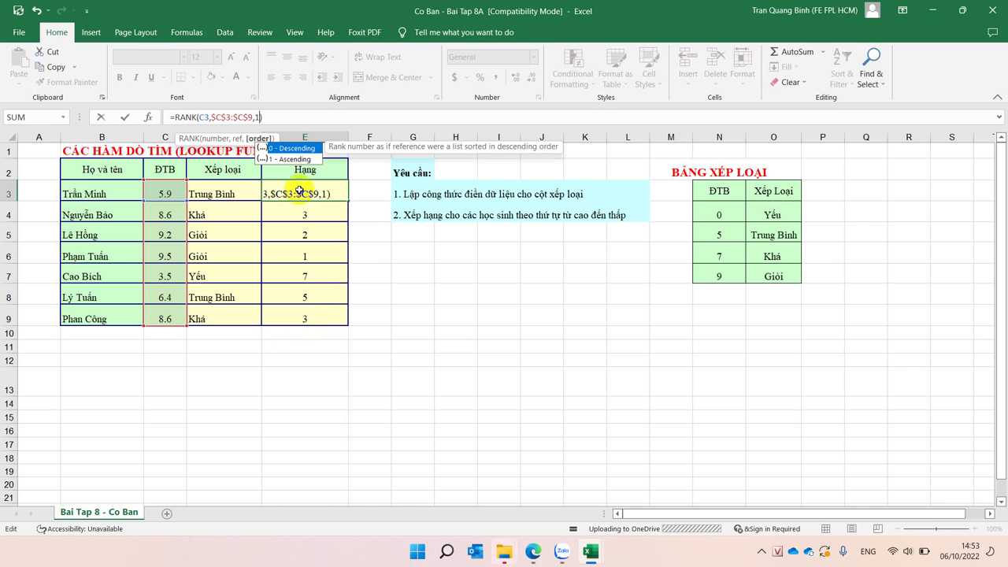
{"action": "left_click", "coordinate": [294, 160]}
{"action": "double_click", "coordinate": [293, 159]}
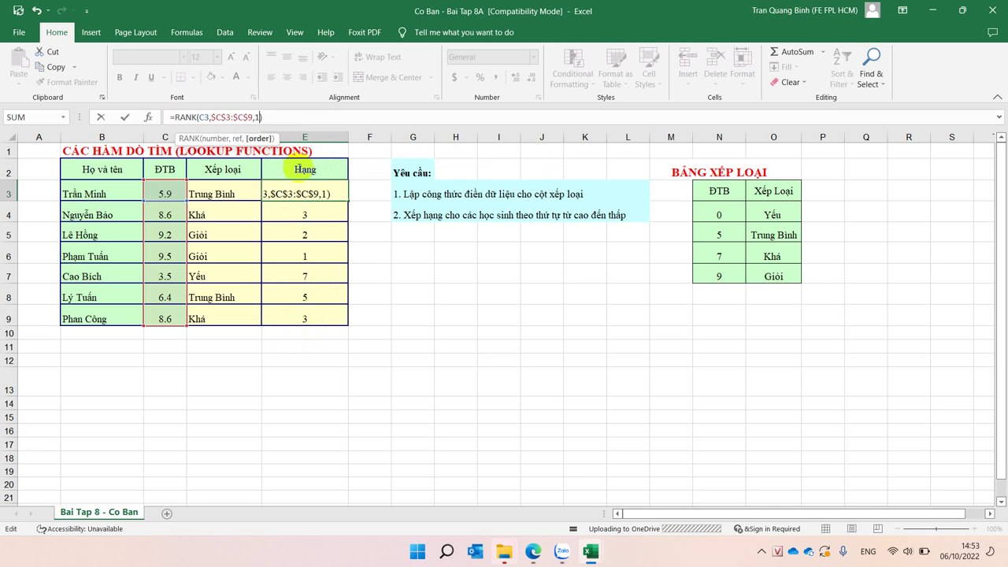
{"action": "key", "text": "ctrl+Return"}
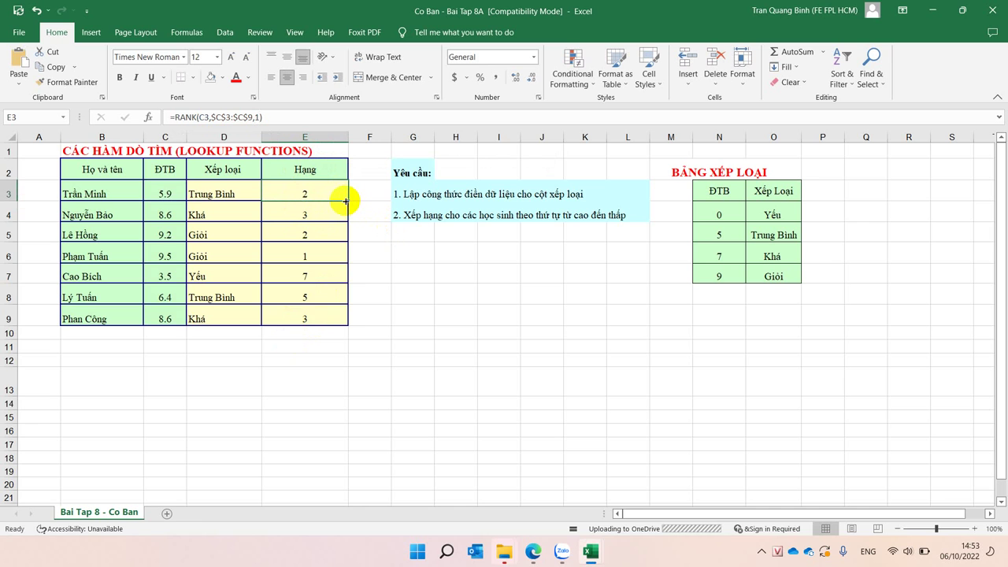
{"action": "double_click", "coordinate": [349, 203]}
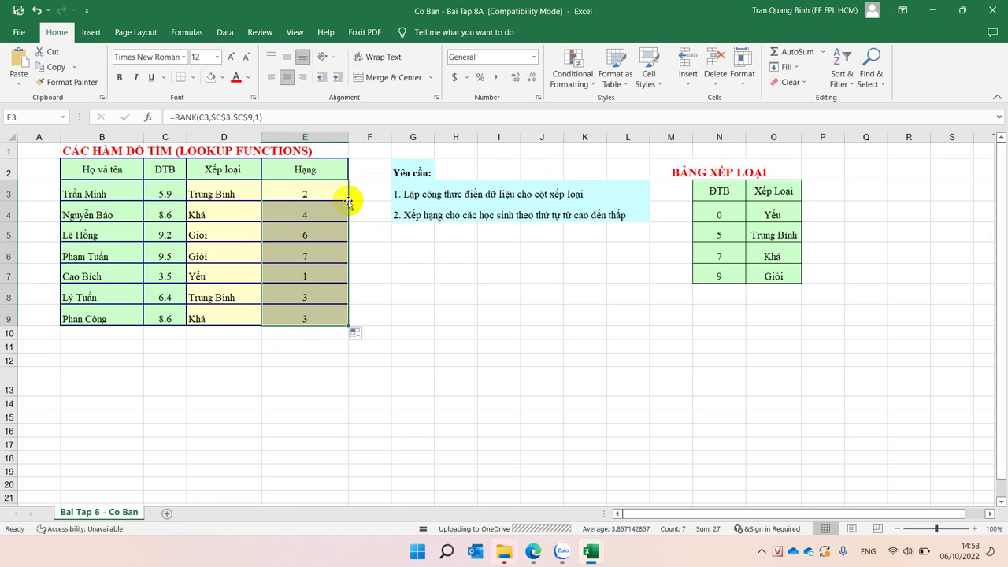
{"action": "left_click", "coordinate": [308, 276]}
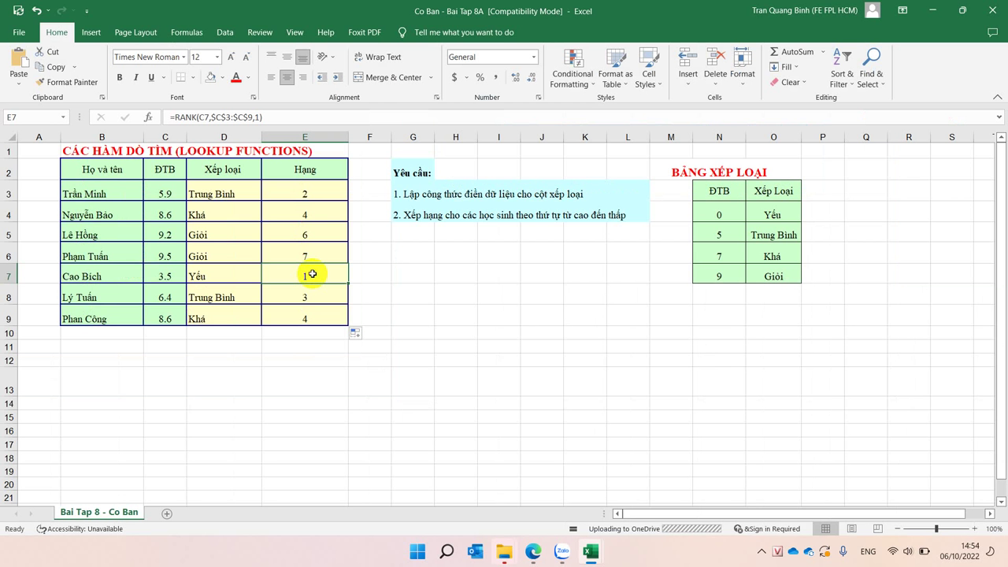
Change E3's RANK order argument from 1 back to 0 (descending).
{"action": "left_click", "coordinate": [300, 197]}
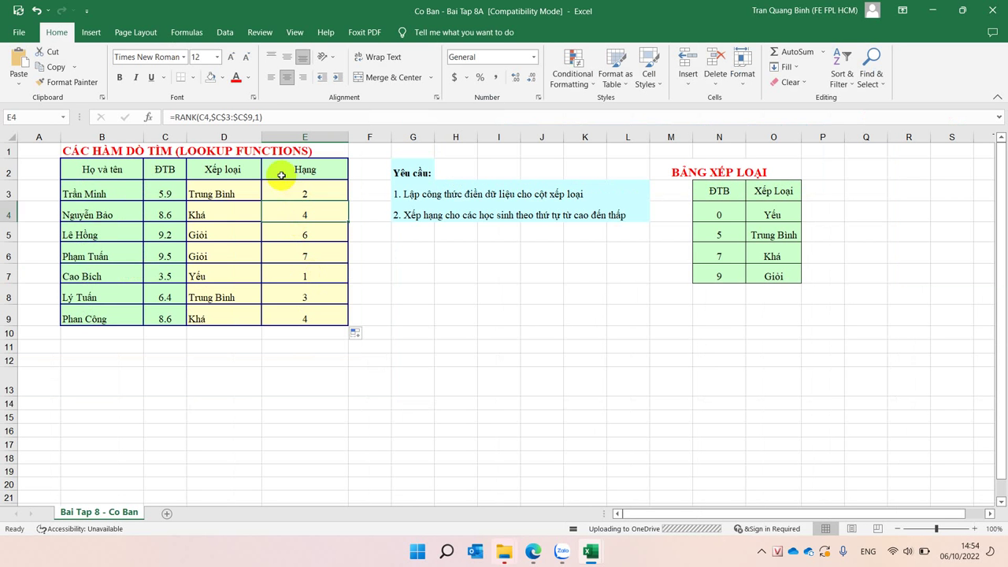
{"action": "left_click", "coordinate": [264, 118]}
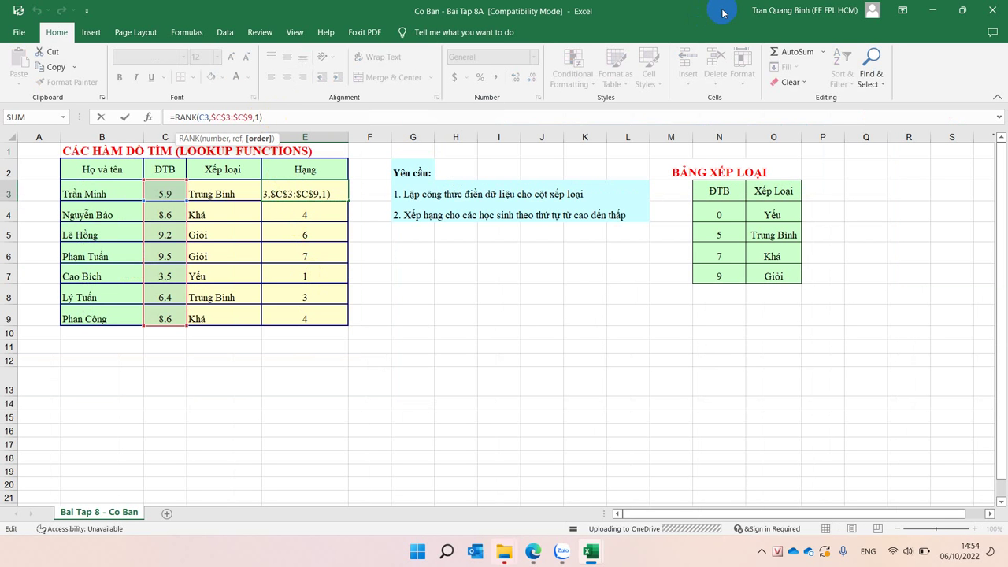
{"action": "key", "text": "BackSpace"}
{"action": "type", "text": "0"}
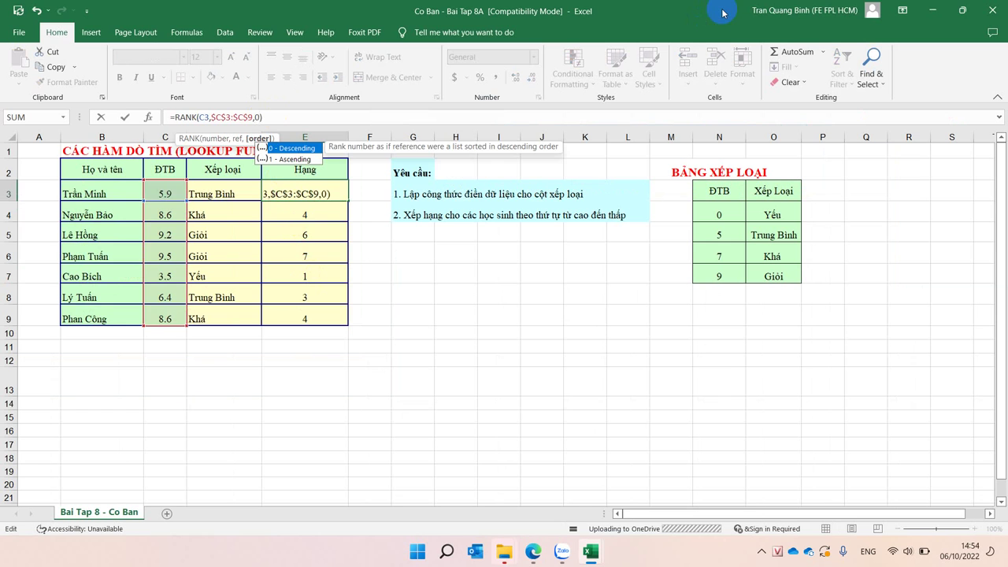
{"action": "key", "text": "Return"}
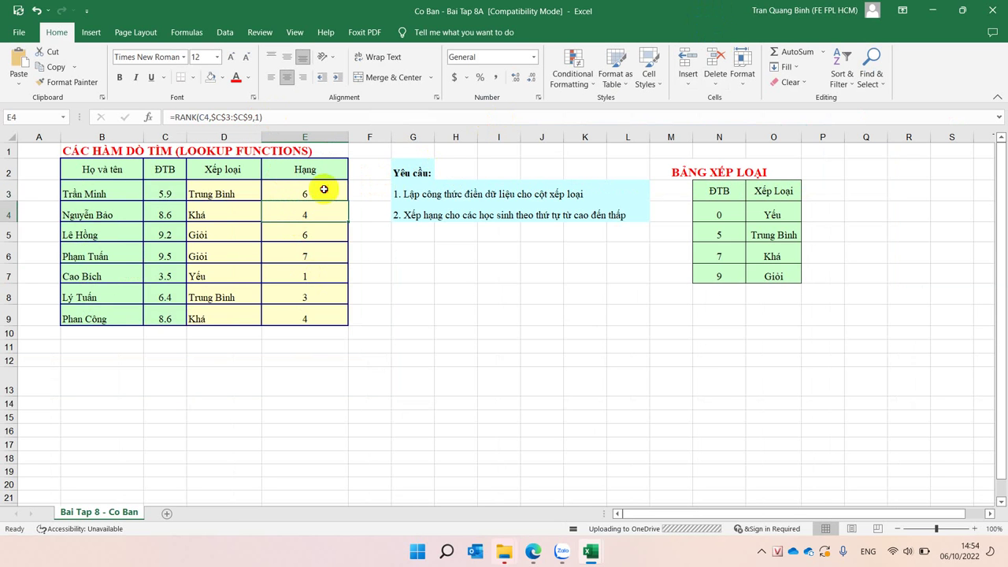
Fill E3's descending RANK formula down to E9, giving 6, 3, 2, 1, 7, 5, 3.
{"action": "left_click", "coordinate": [324, 189]}
{"action": "double_click", "coordinate": [348, 202]}
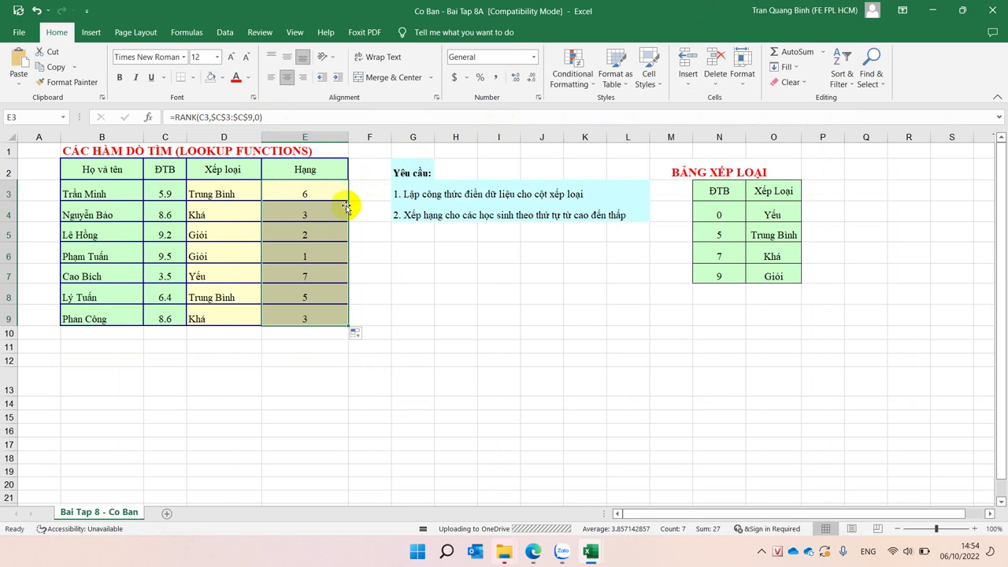
{"action": "left_click", "coordinate": [334, 214]}
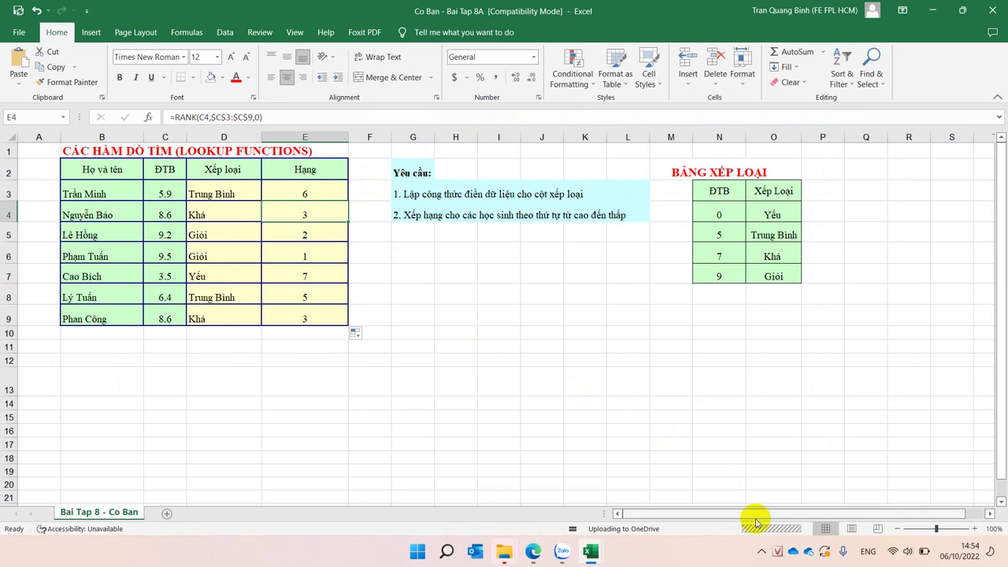